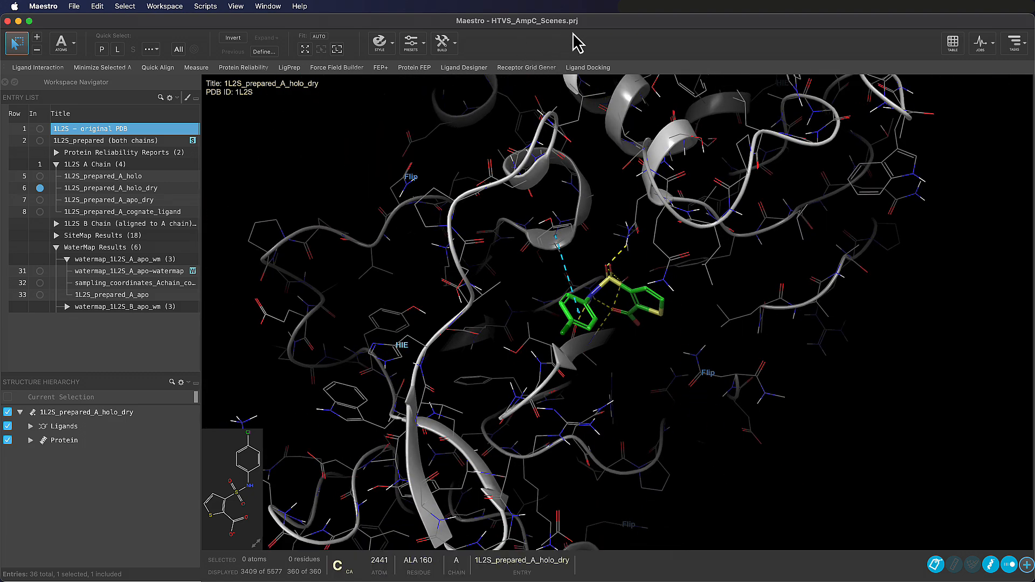
View the saved project scenes, starting from the first one, "1L2S original PDB"
click(164, 7)
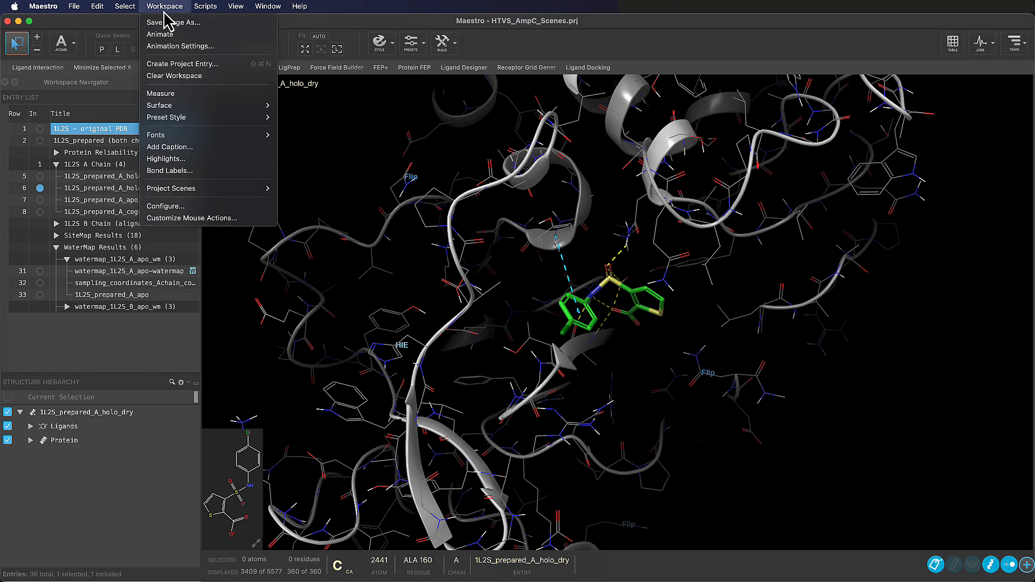
mouse_move(222, 189)
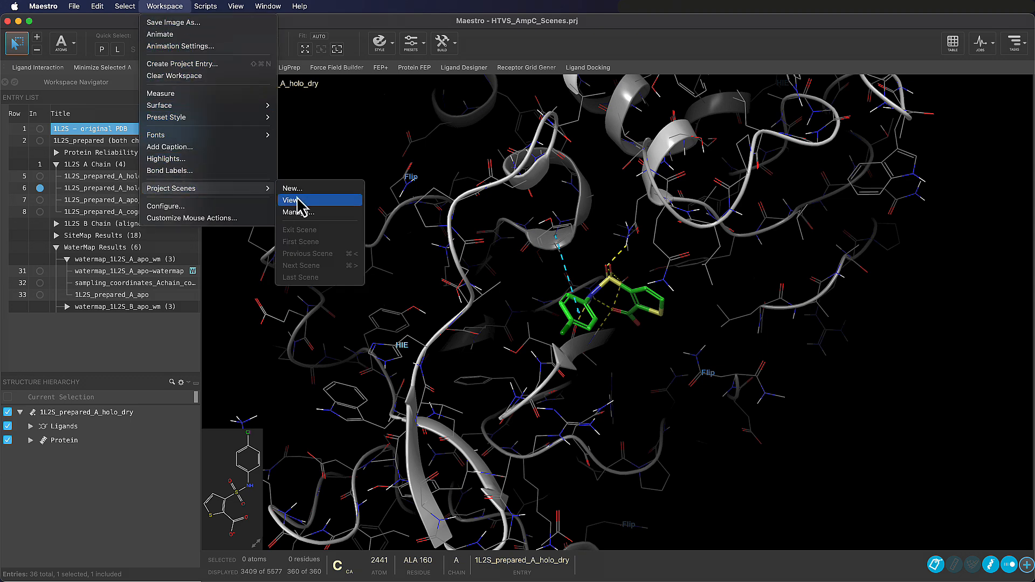
click(298, 212)
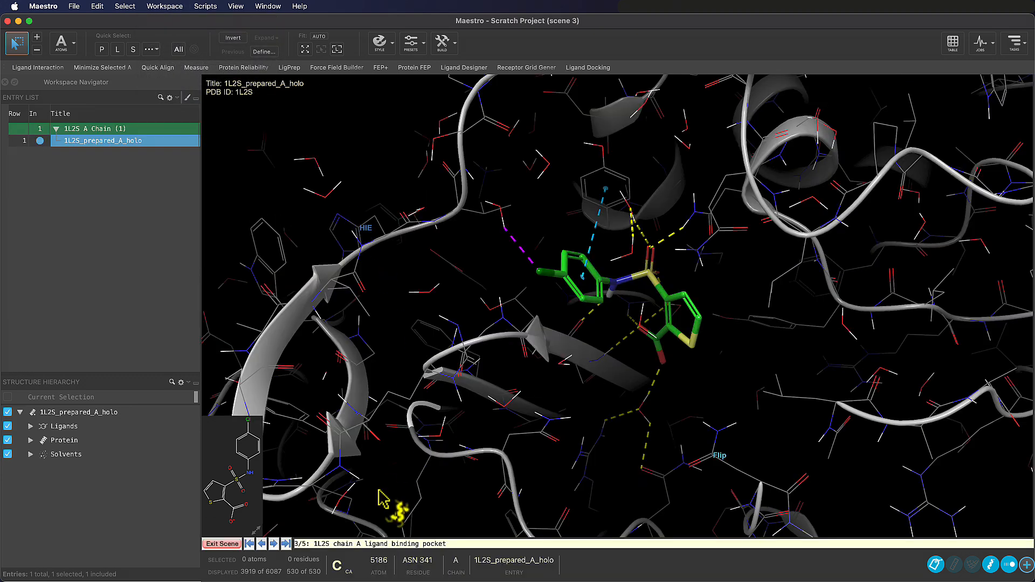
click(249, 545)
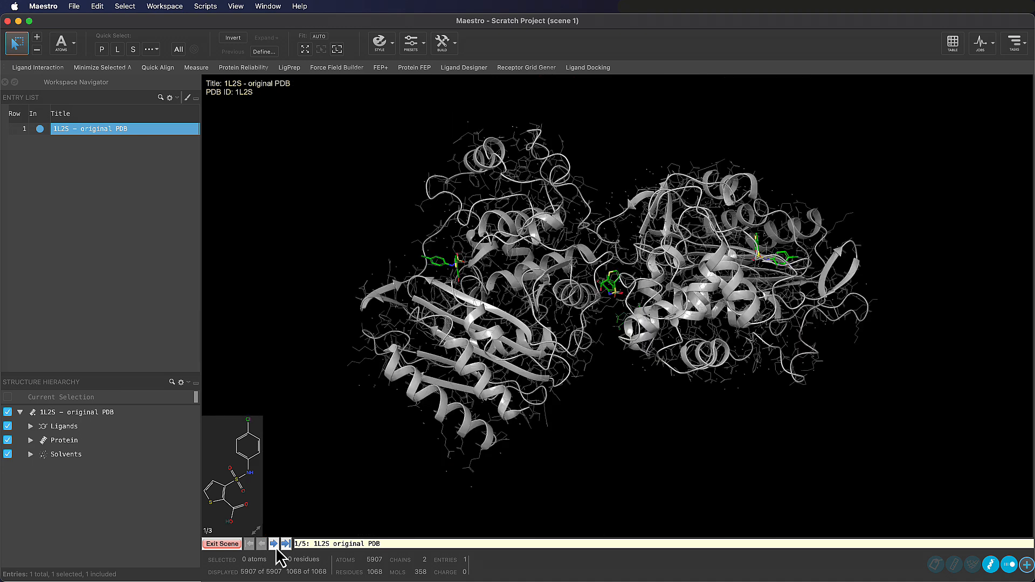
Step through the remaining scenes up to "1L2S chain A WaterMap high energy hydration sites" and return to the first scene
click(273, 544)
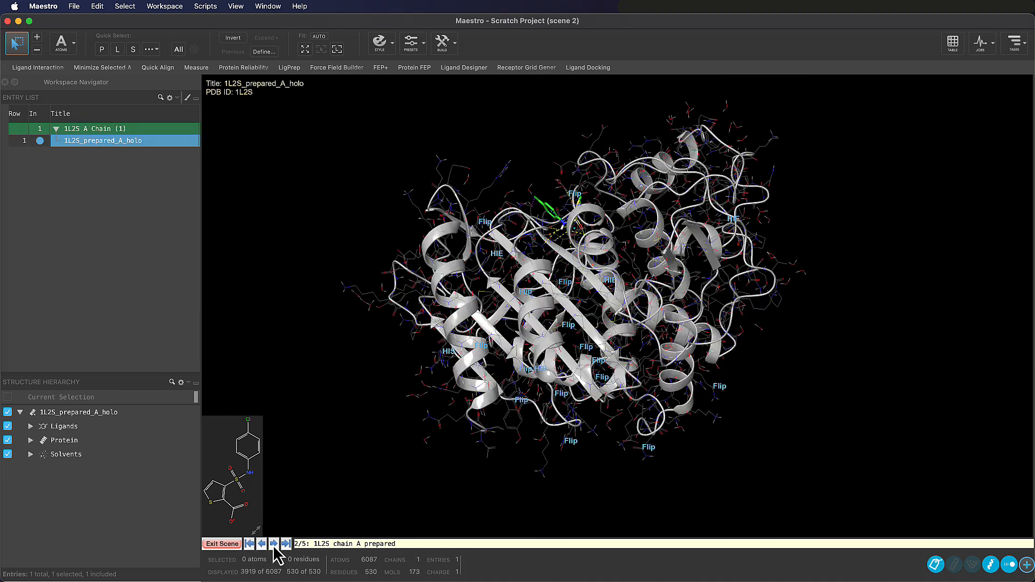
click(273, 544)
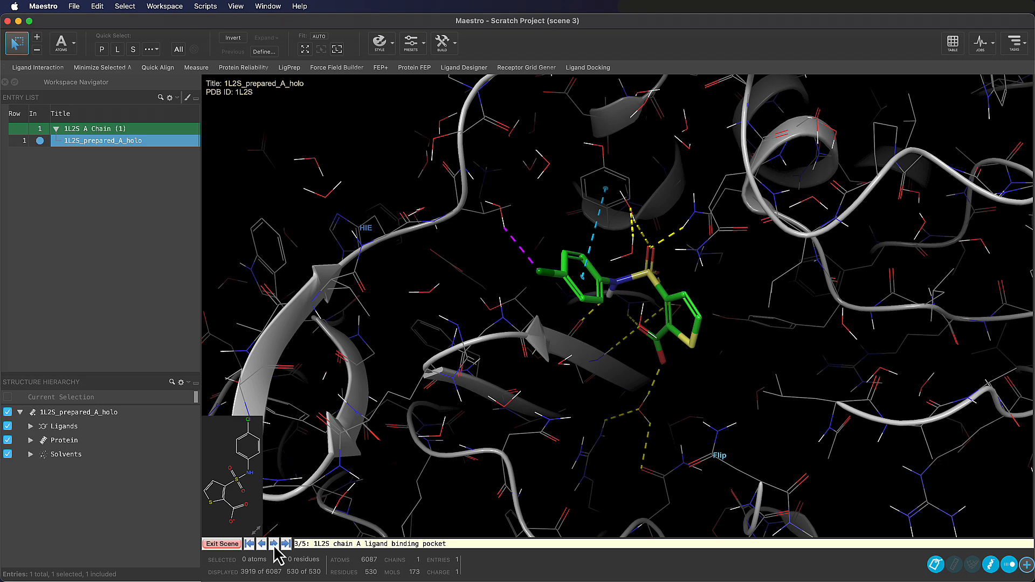
click(273, 544)
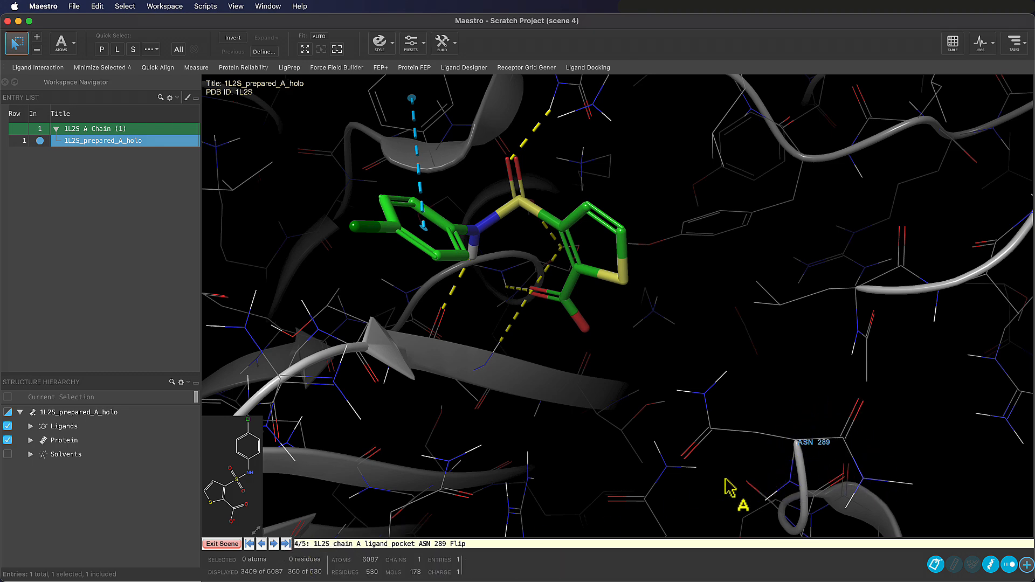
click(273, 544)
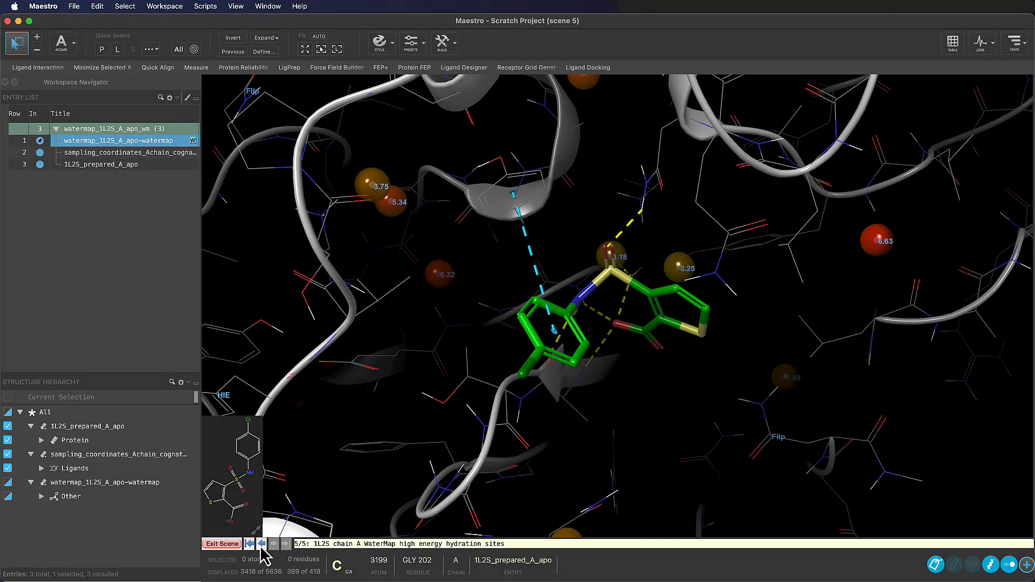
click(261, 543)
click(249, 544)
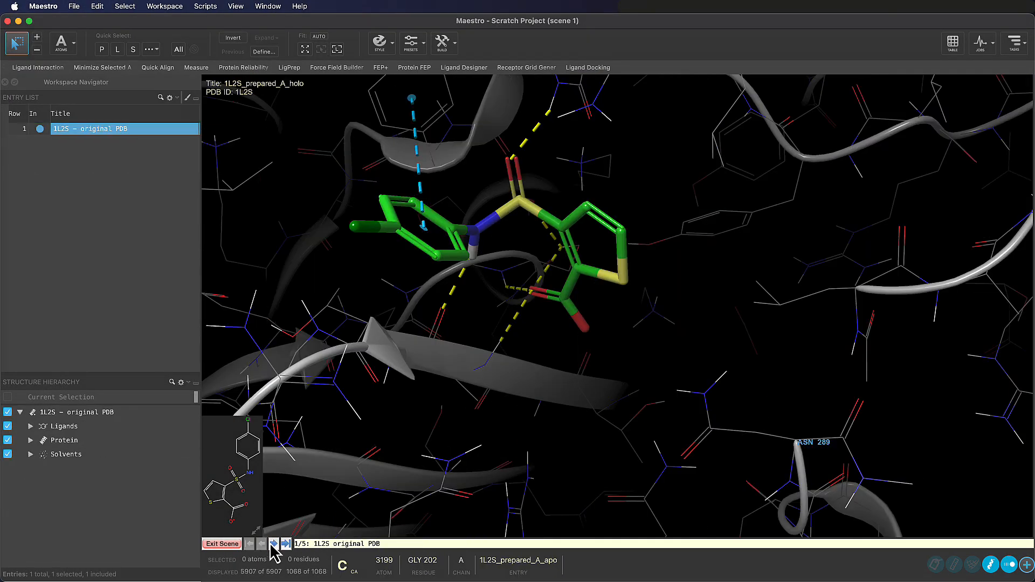
Open the Send to PyMOL settings and choose to send the project's scenes instead of workspace entries
click(74, 7)
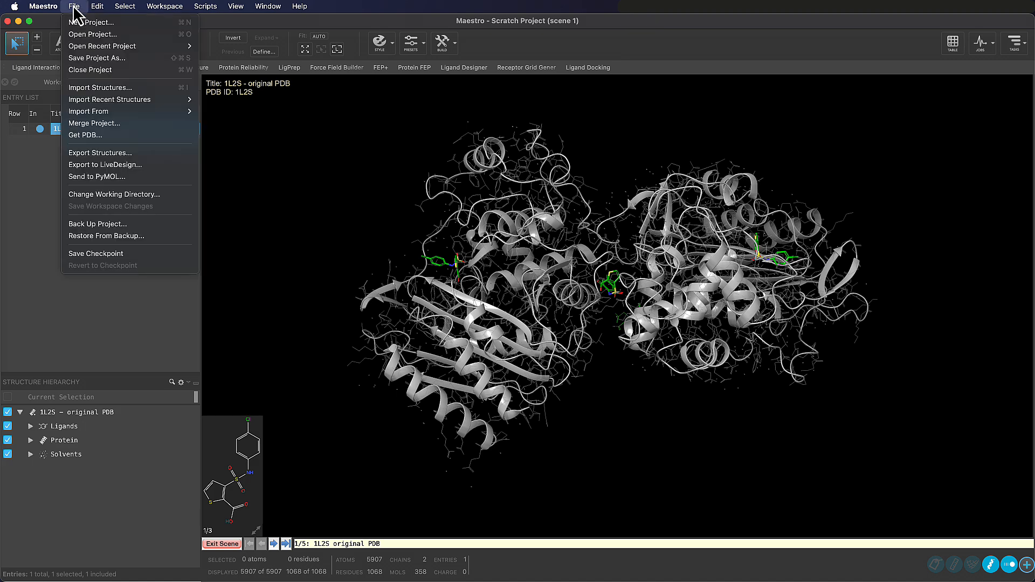
click(183, 188)
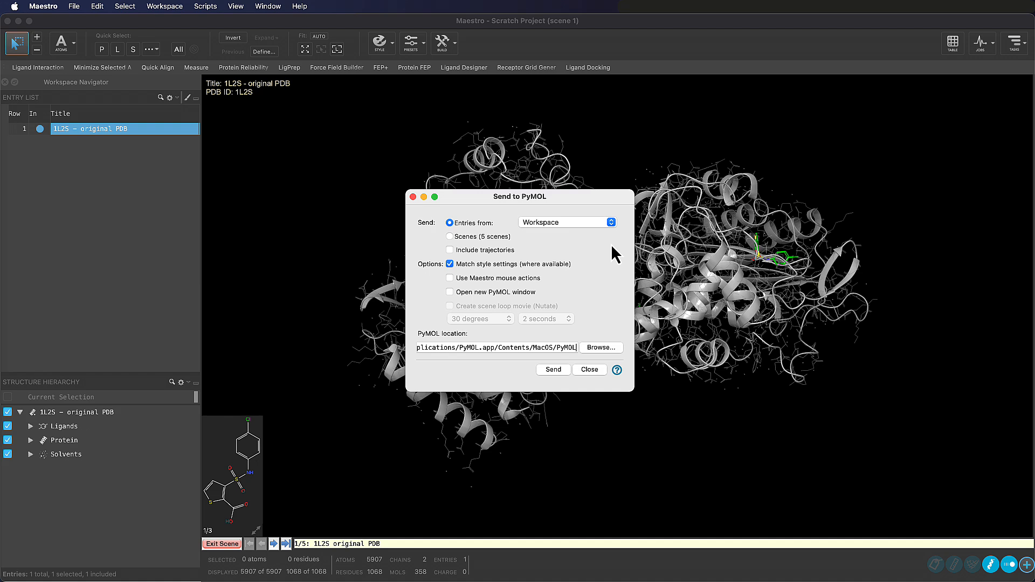
click(455, 238)
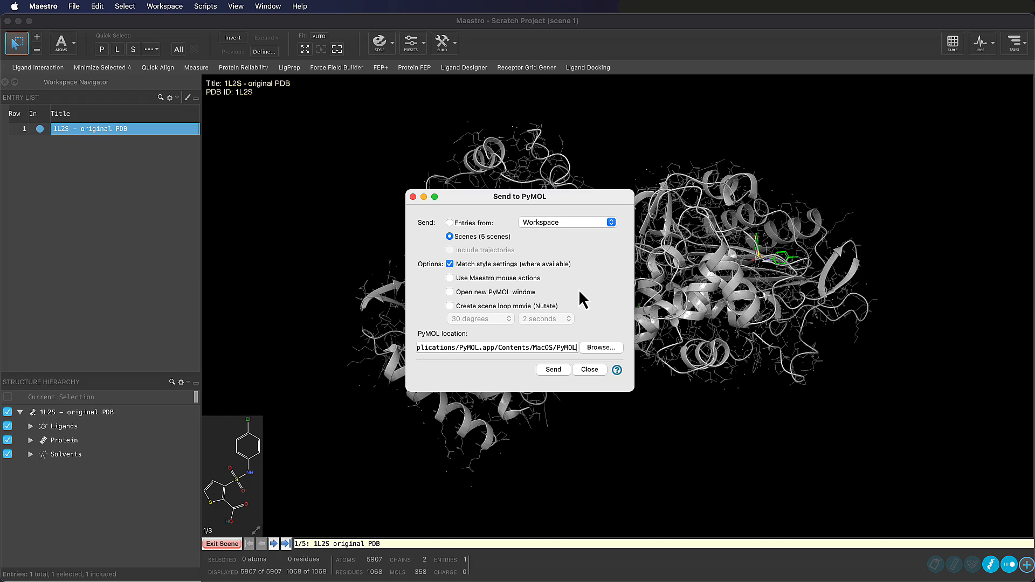
Enable creation of a scene loop movie (Nutate) with a duration of 4 seconds
click(450, 306)
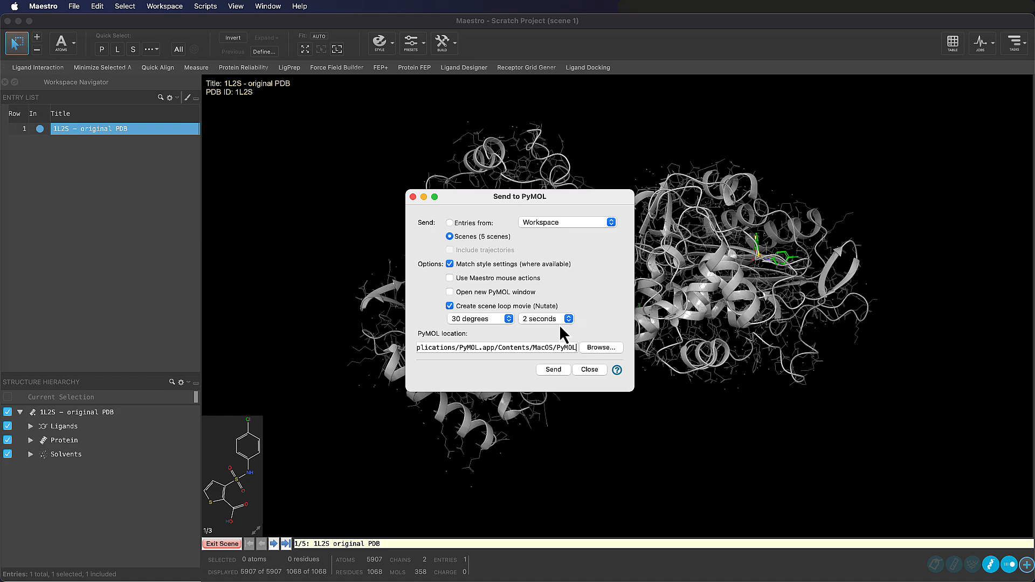
click(505, 325)
click(507, 322)
click(554, 318)
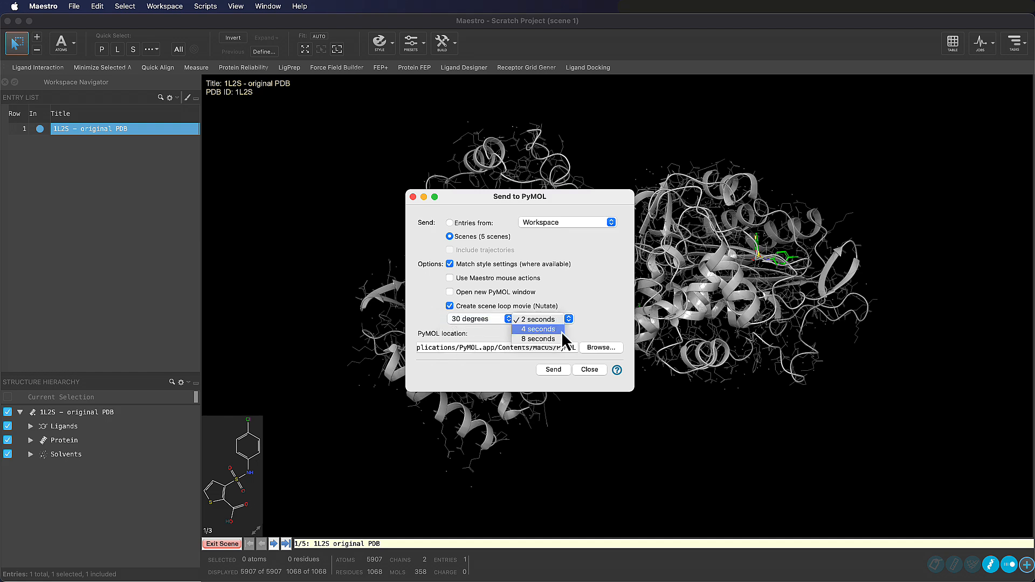
click(562, 332)
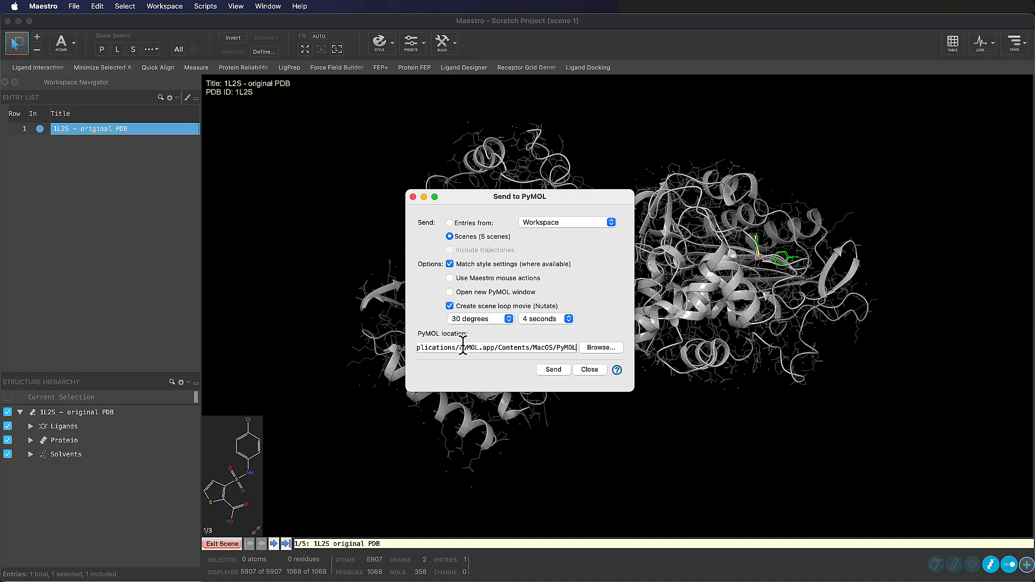
Browse the Applications folder for PyMOL.app as the PyMOL location
drag(442, 347, 599, 347)
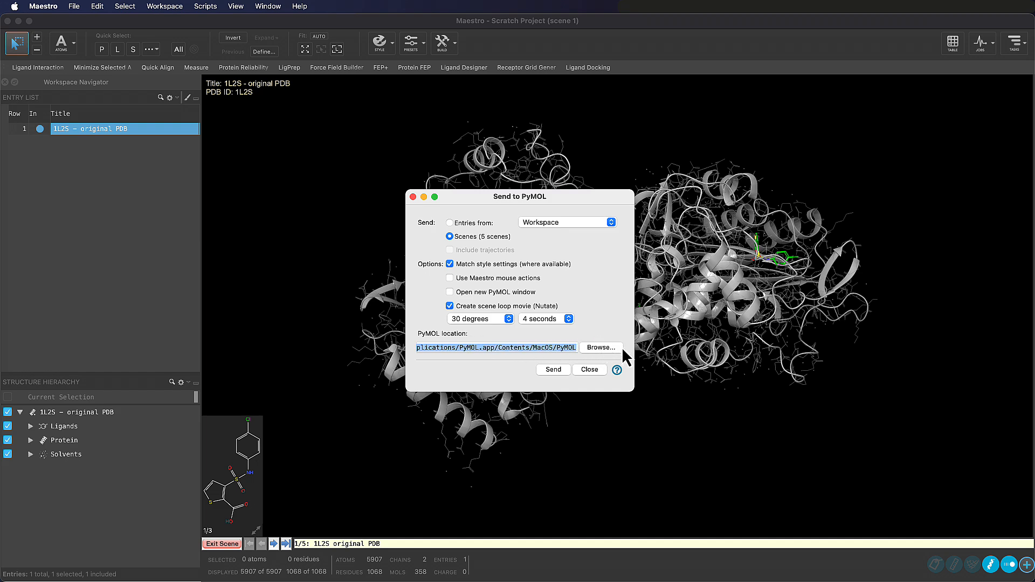
click(616, 348)
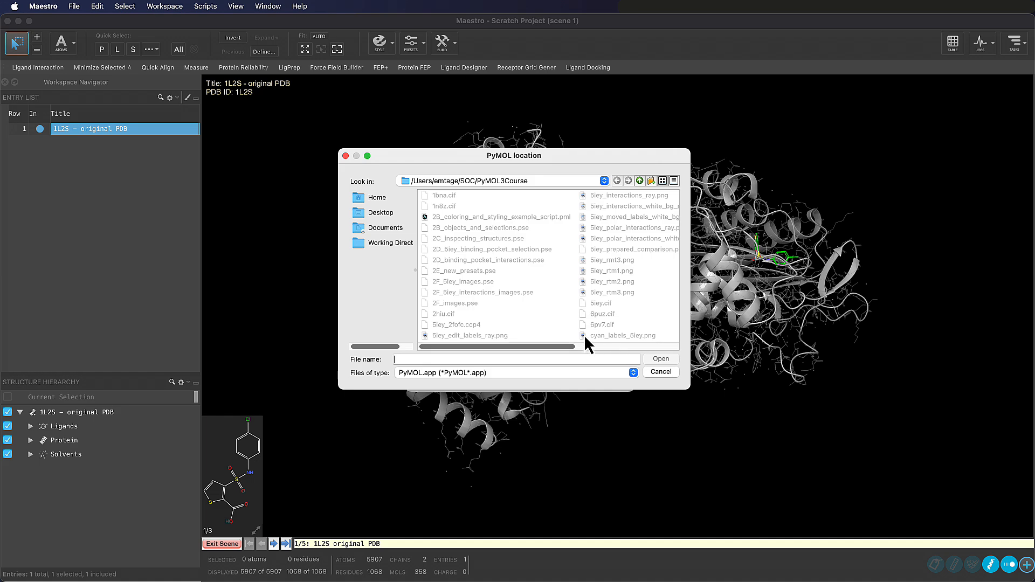
click(382, 212)
click(462, 180)
click(405, 204)
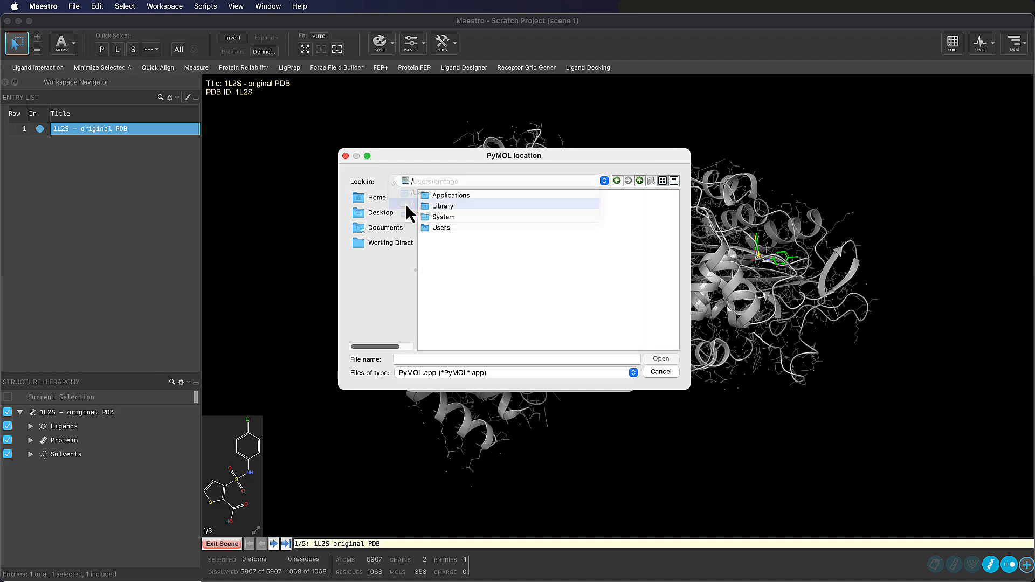
click(465, 196)
double_click(465, 196)
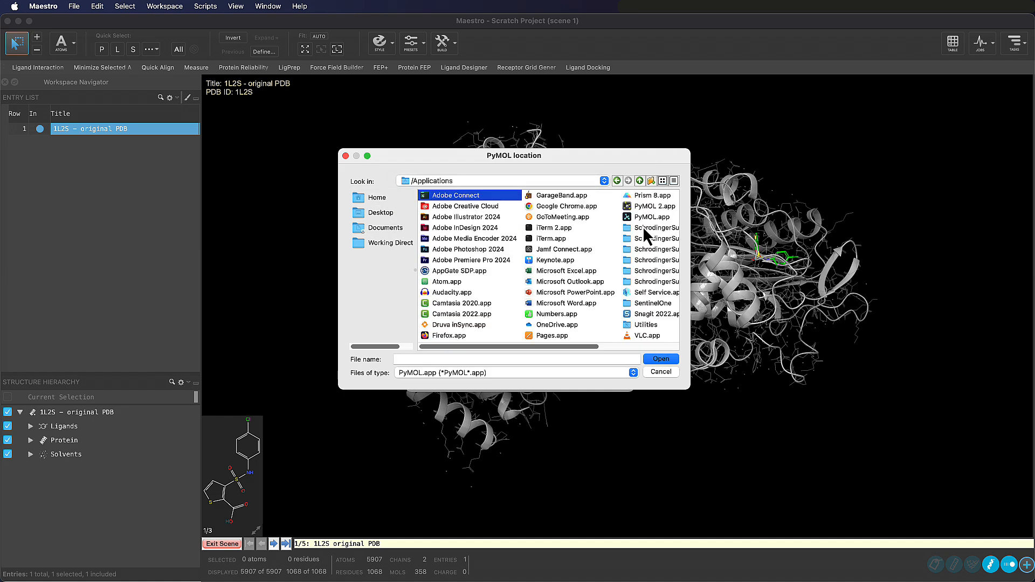
click(652, 216)
click(661, 359)
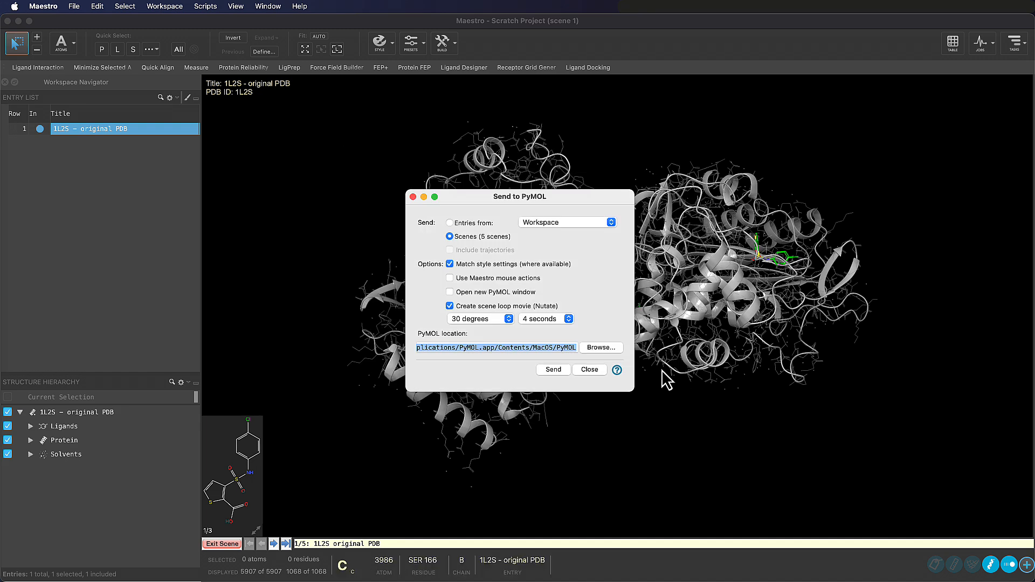
Send the scenes to PyMOL and enlarge the PyMOL window to fill the screen
click(561, 370)
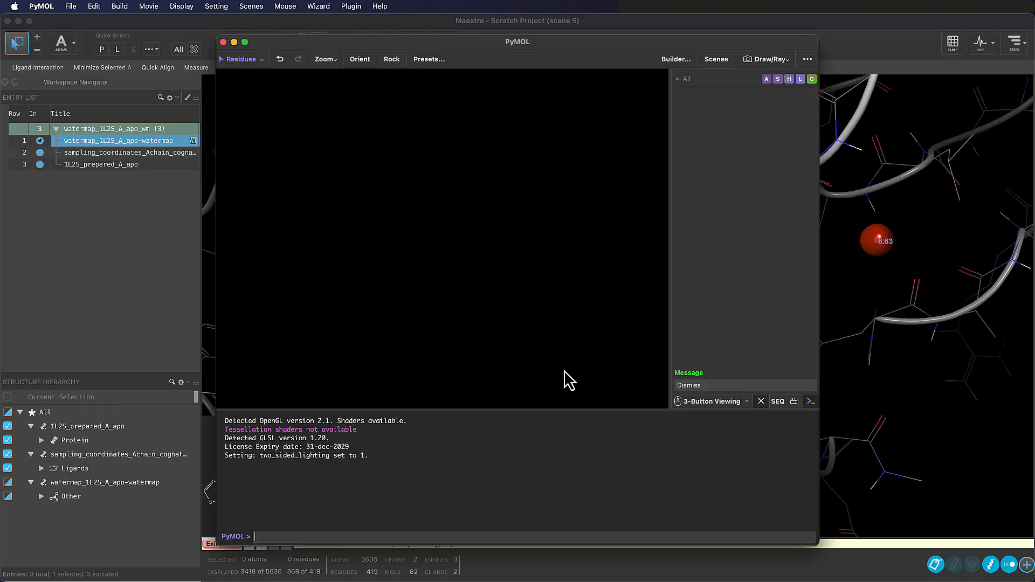
drag(217, 36, 1, 14)
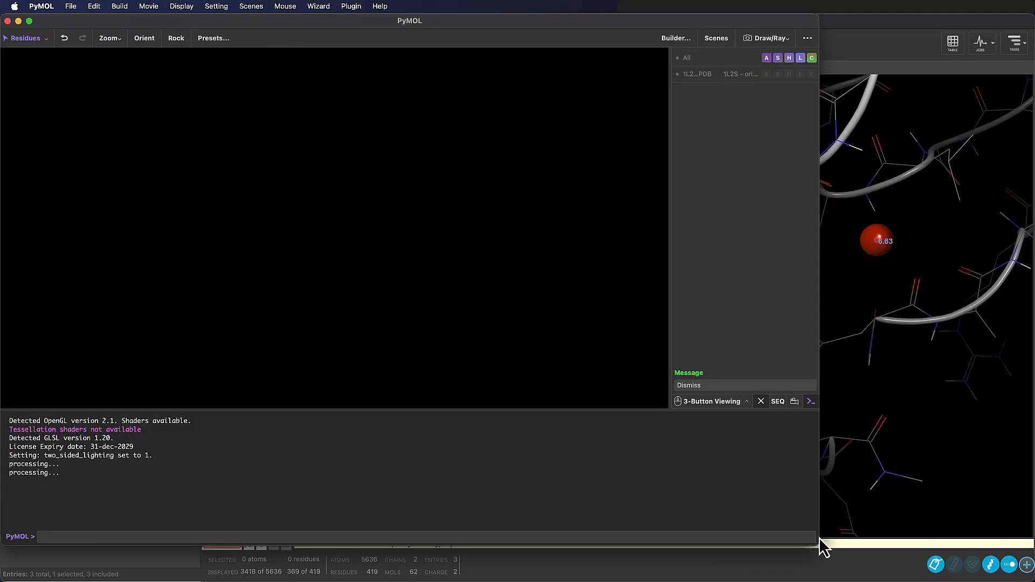
drag(817, 544, 1034, 581)
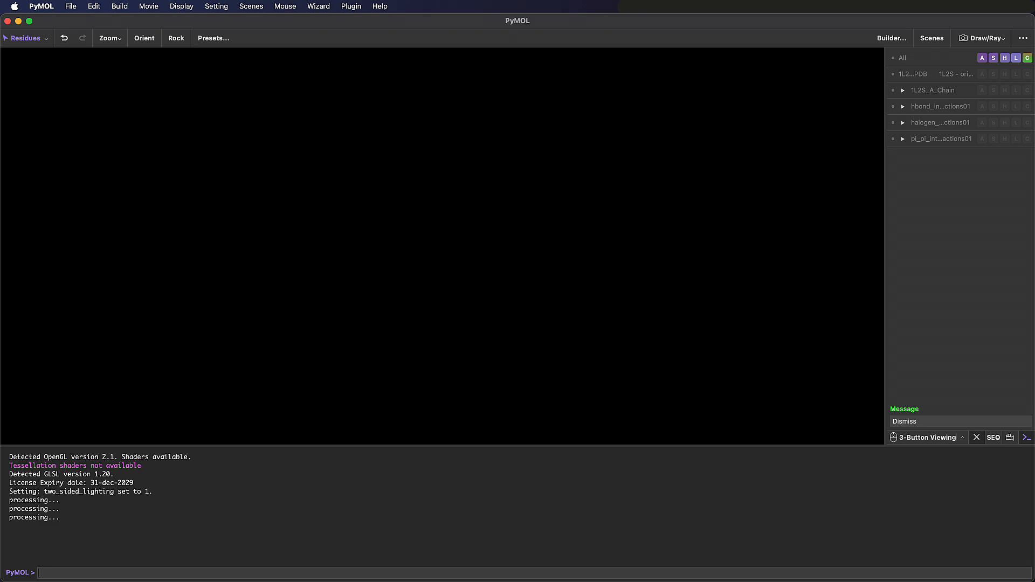
click(116, 516)
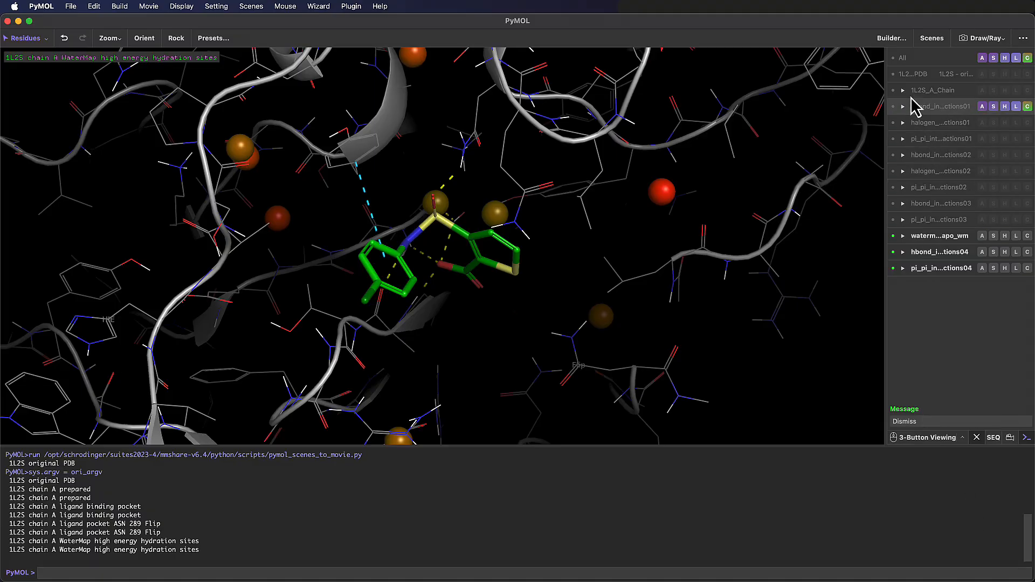
Show the list of imported scenes in PyMOL and recall scenes 1 through 5 in order
click(932, 38)
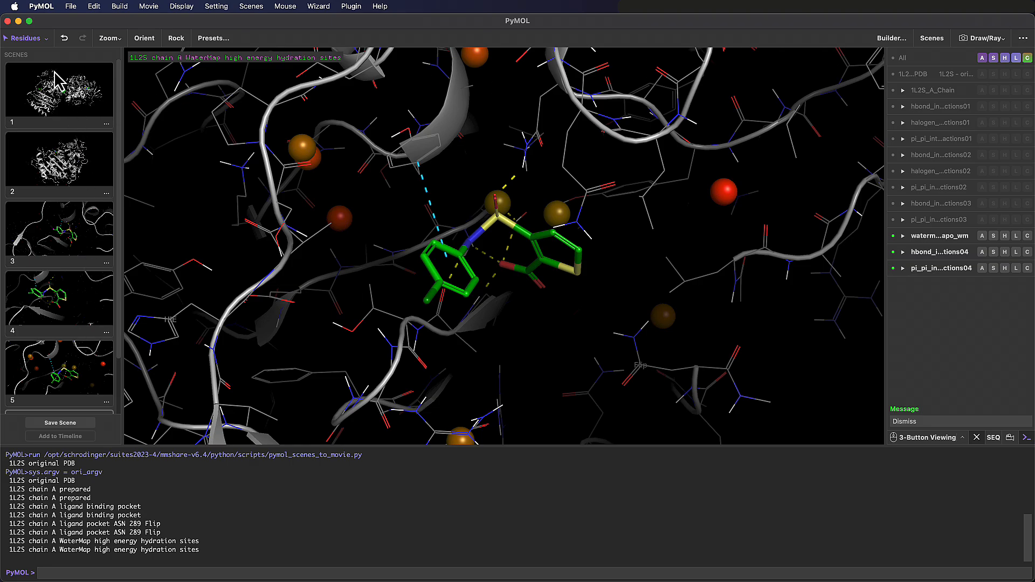
click(67, 96)
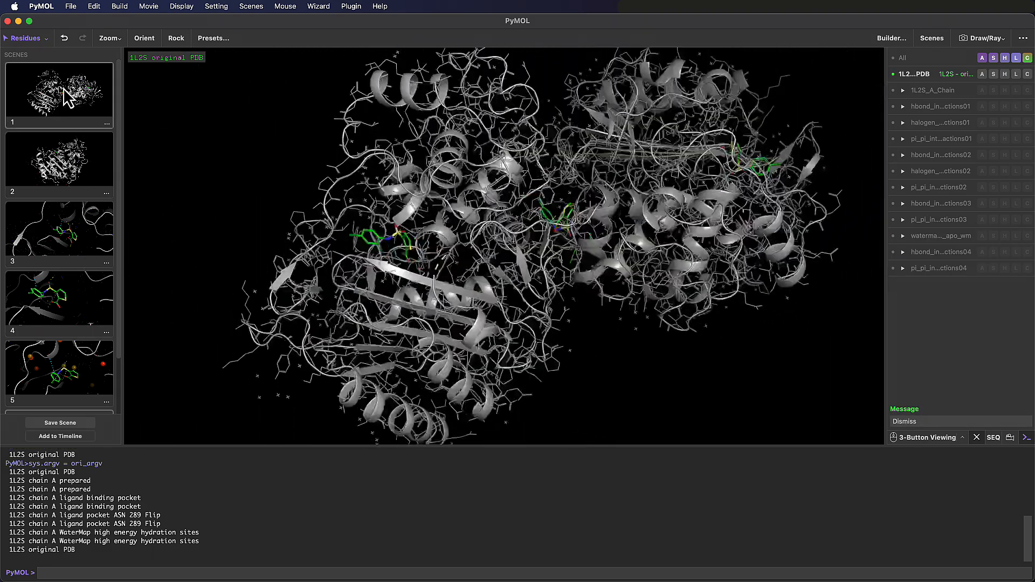
click(75, 169)
scroll(80, 168, down, 1)
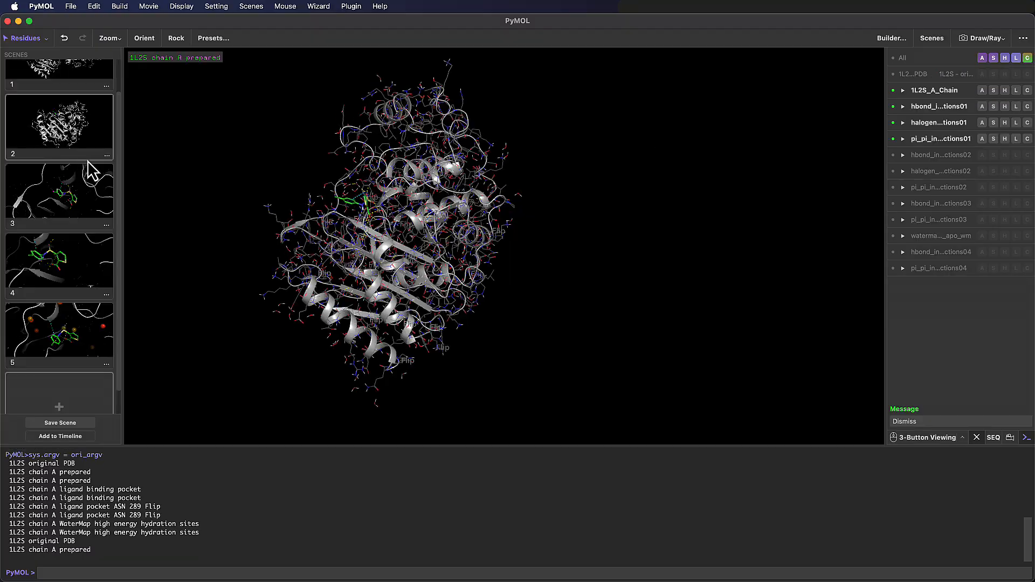
click(94, 212)
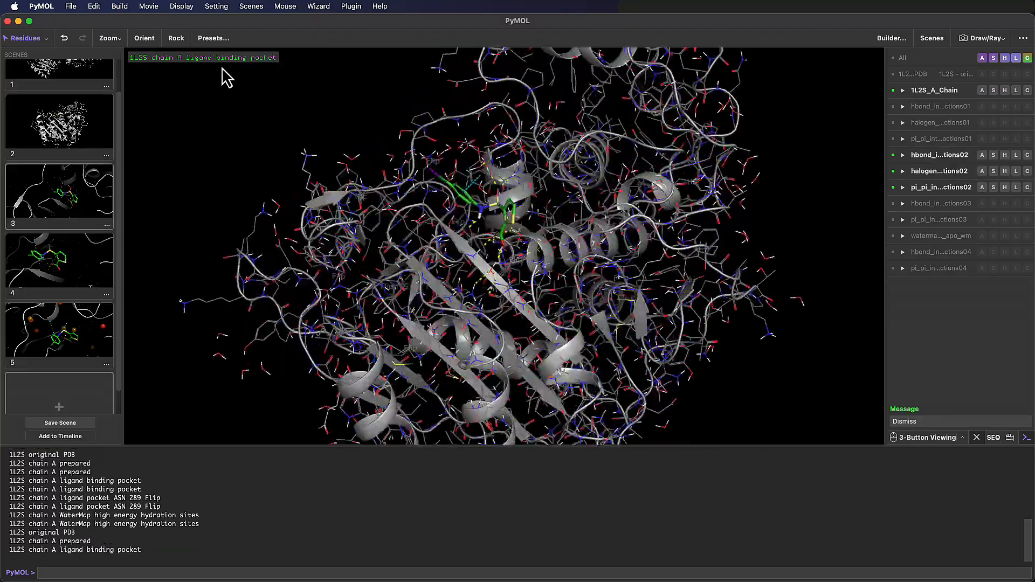
click(78, 268)
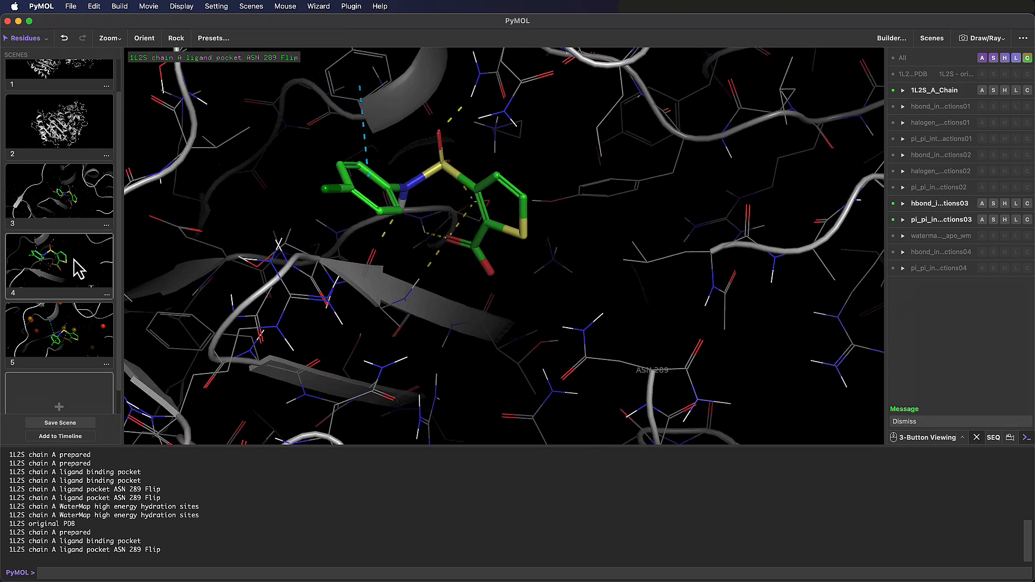
click(76, 337)
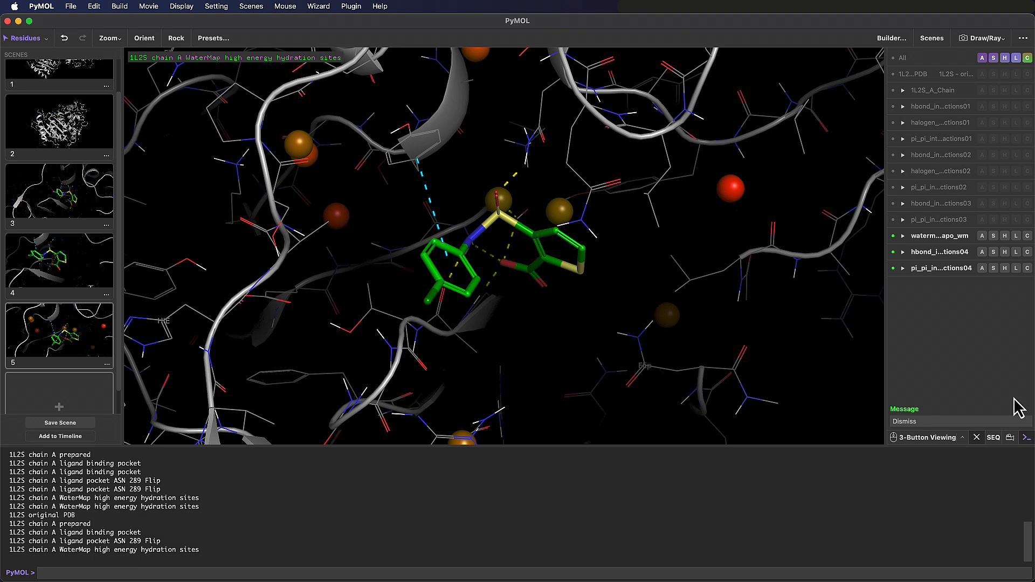
Show the movie timeline, make it slightly taller, and play Composition 1 from its start before stopping playback
click(1011, 437)
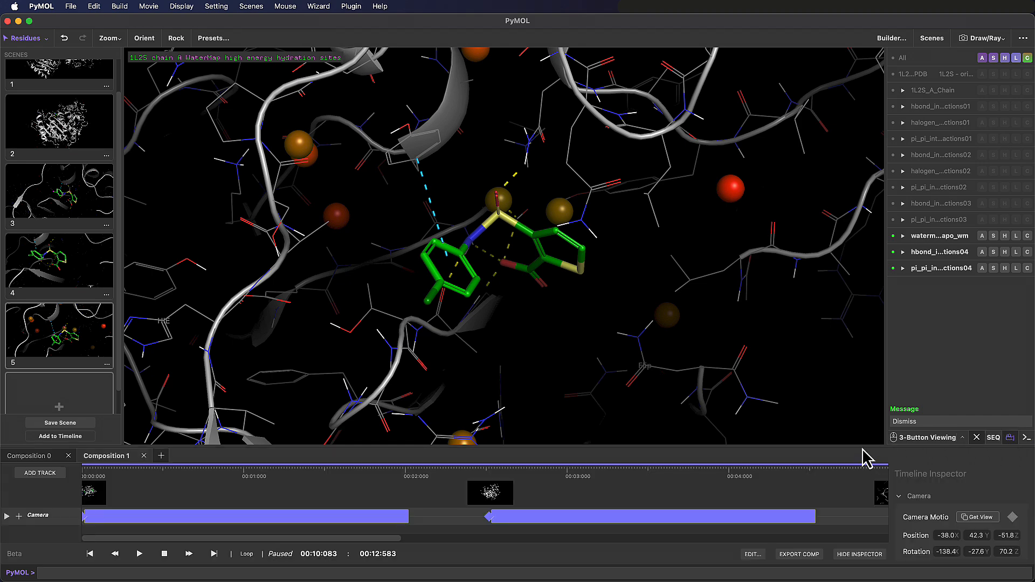
mouse_move(866, 449)
mouse_down()
mouse_move(857, 392)
mouse_move(866, 431)
mouse_up()
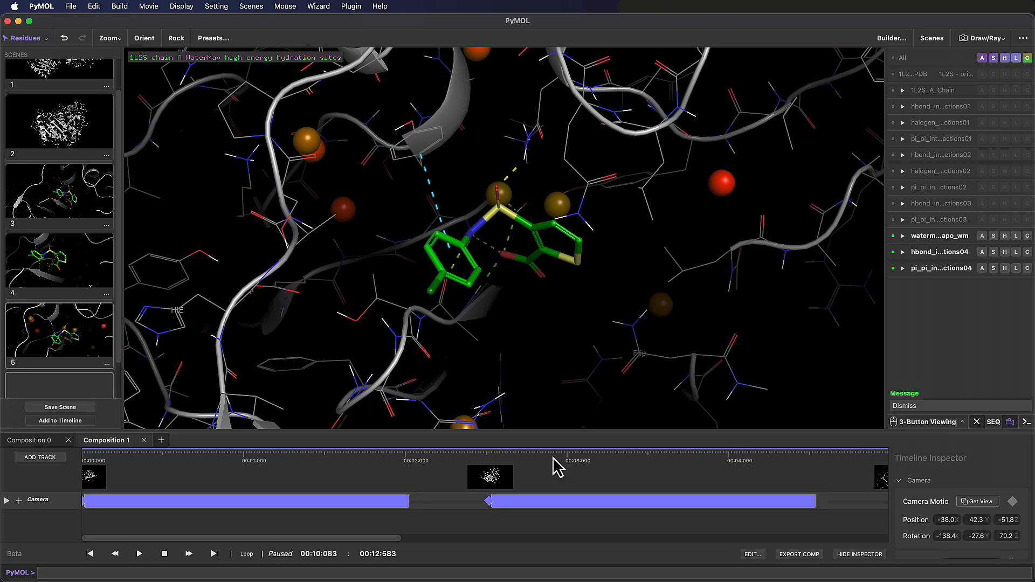
click(89, 554)
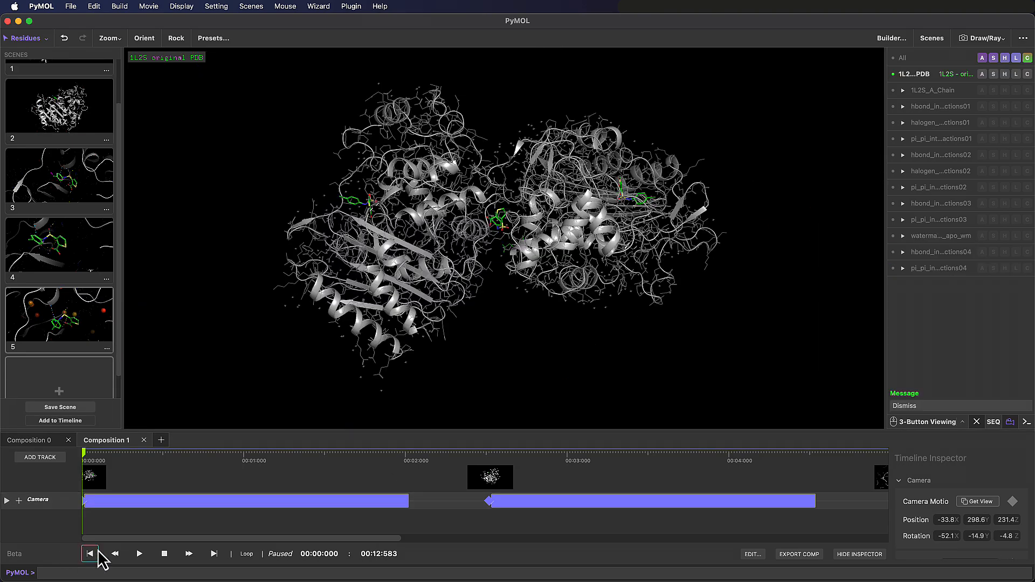
click(139, 555)
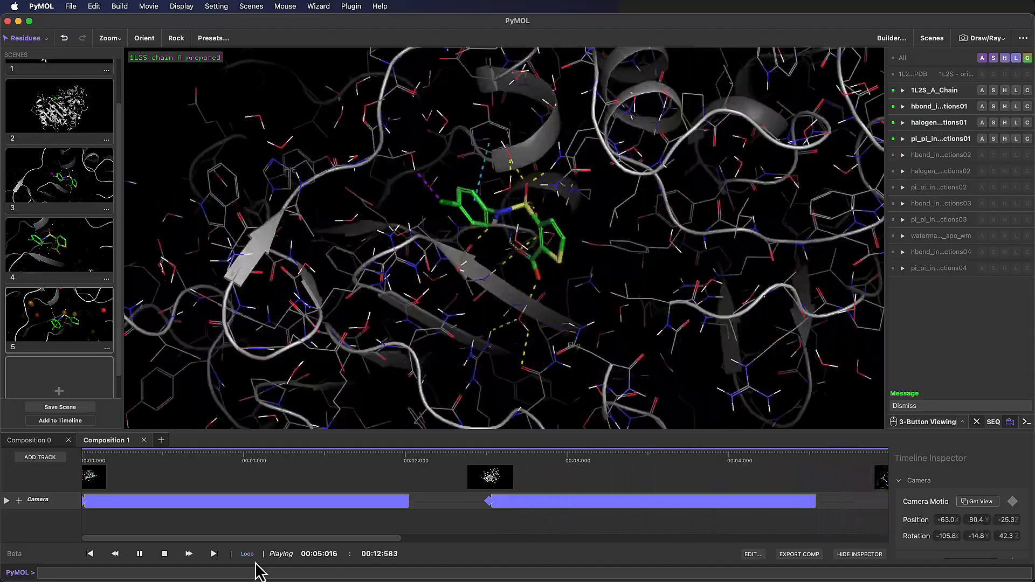
click(165, 555)
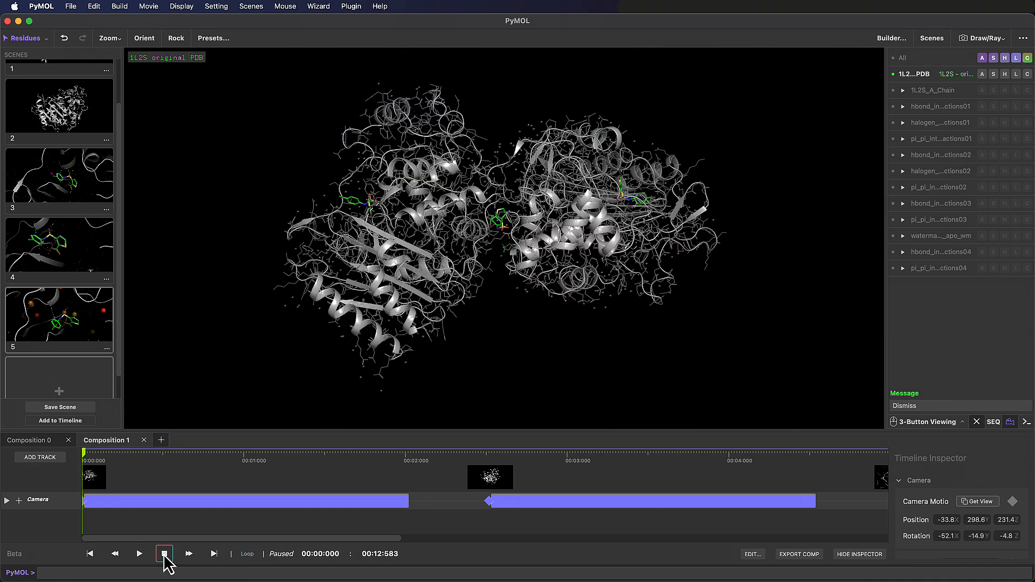
Set up the Composition 1 movie export at 720p with the ffmpeg encoder, installing the conda-forge ffmpeg package
click(812, 556)
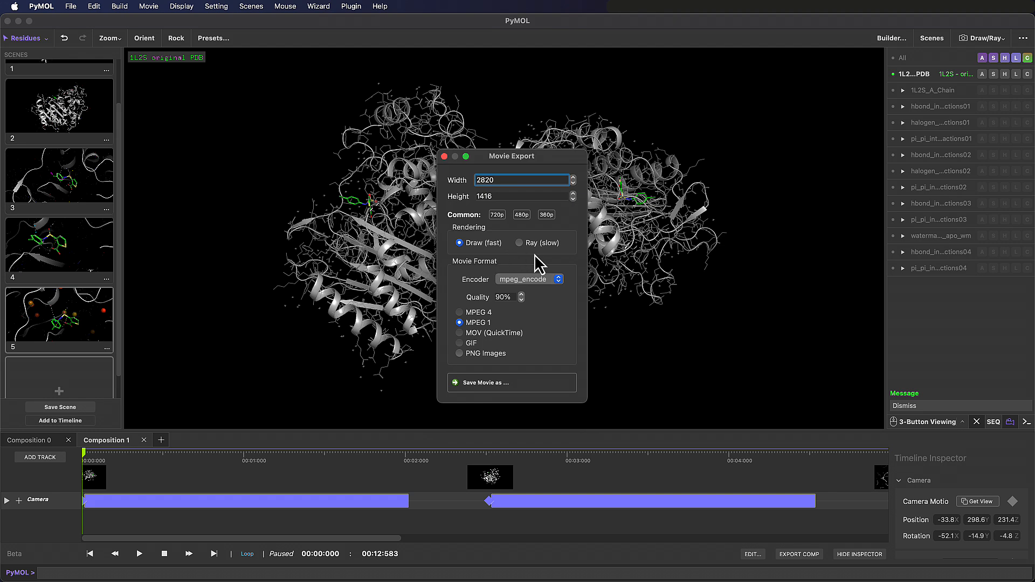
click(497, 216)
click(546, 279)
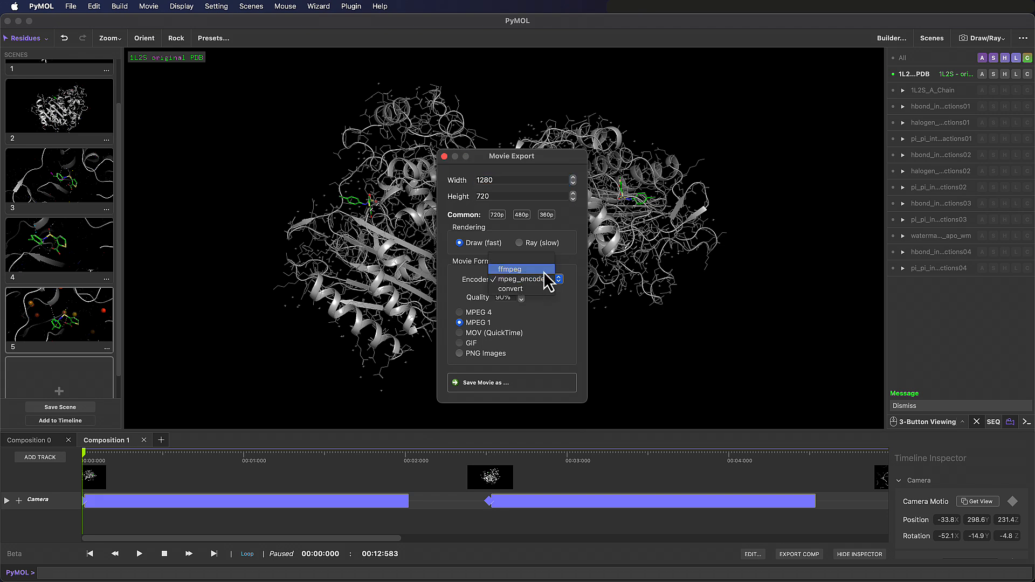
click(543, 271)
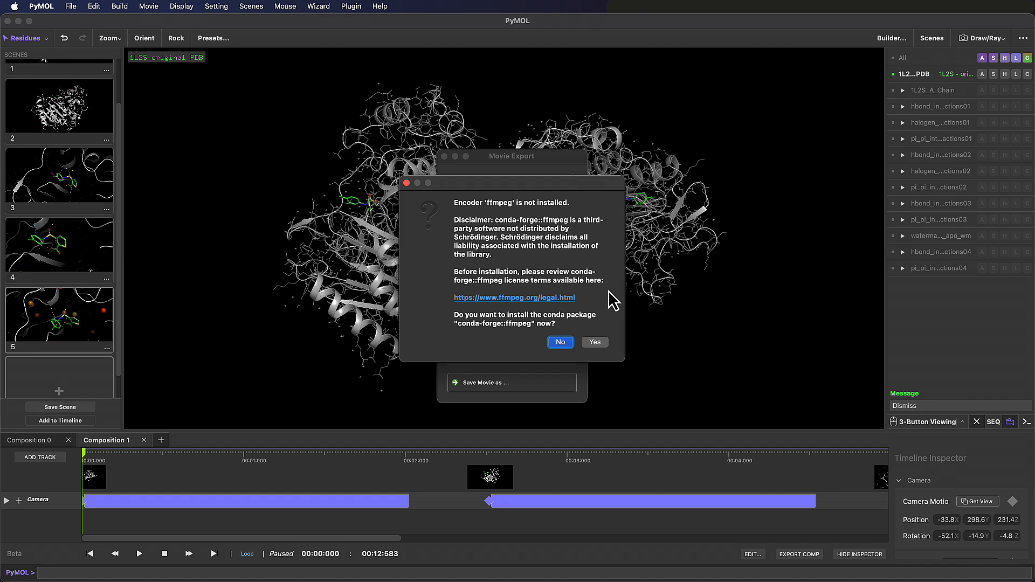
click(596, 343)
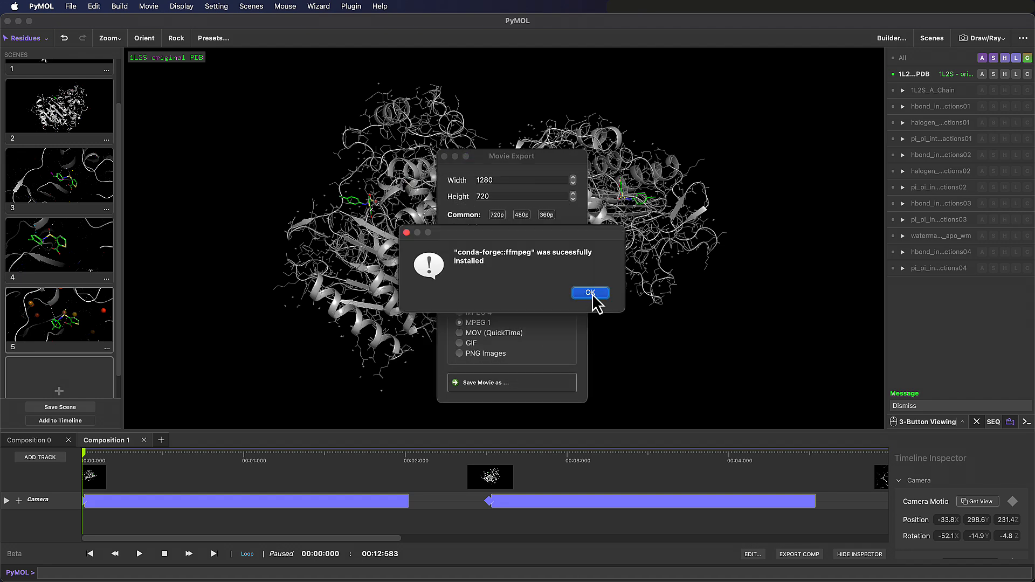
click(590, 293)
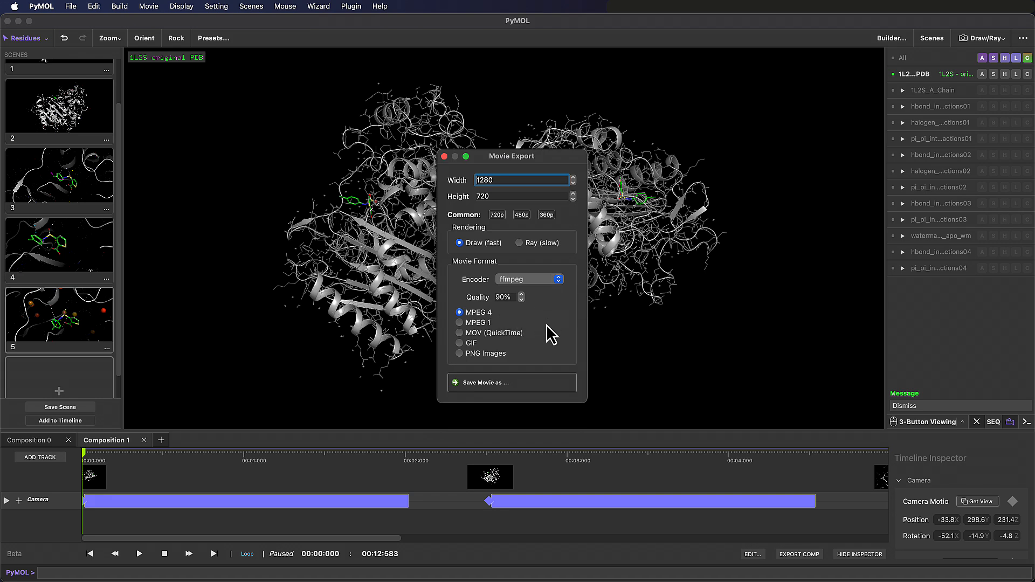
Save the movie as HTVS_AmpC_Scenes_movie in the PyMOL3Course folder and play the exported file
click(558, 383)
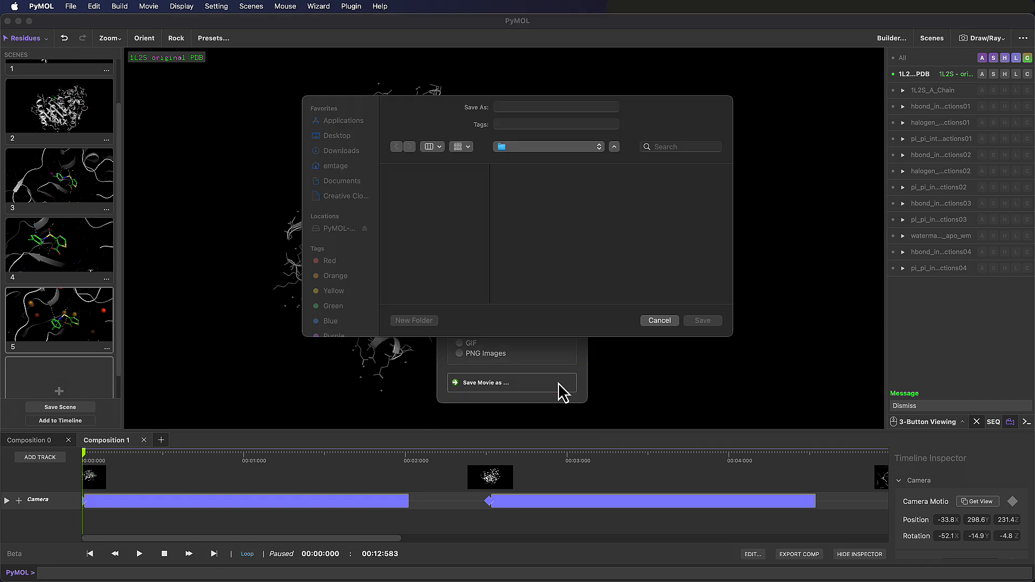
text(HTVS_AmpC_Sc)
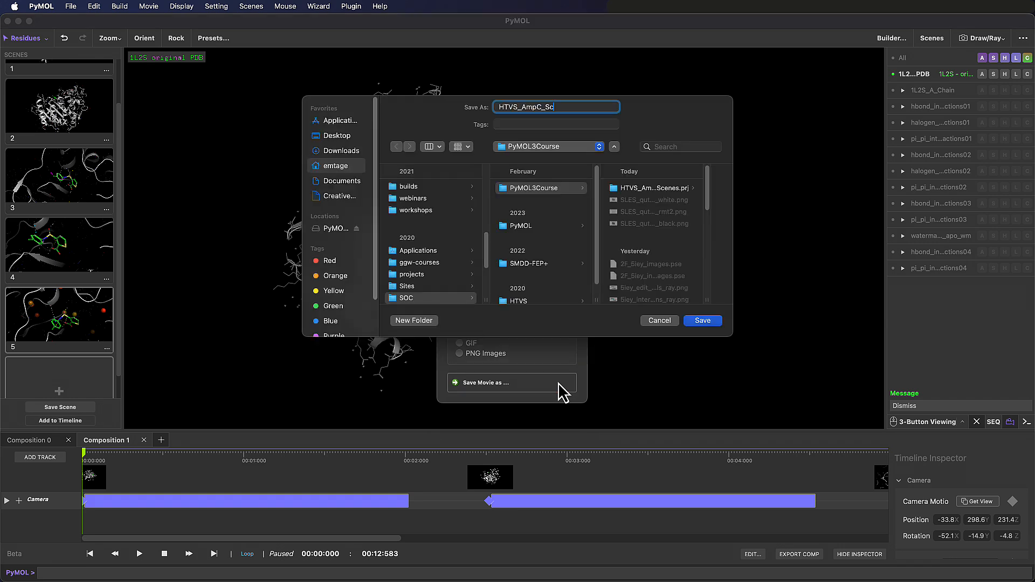
text(enes_movie)
click(712, 323)
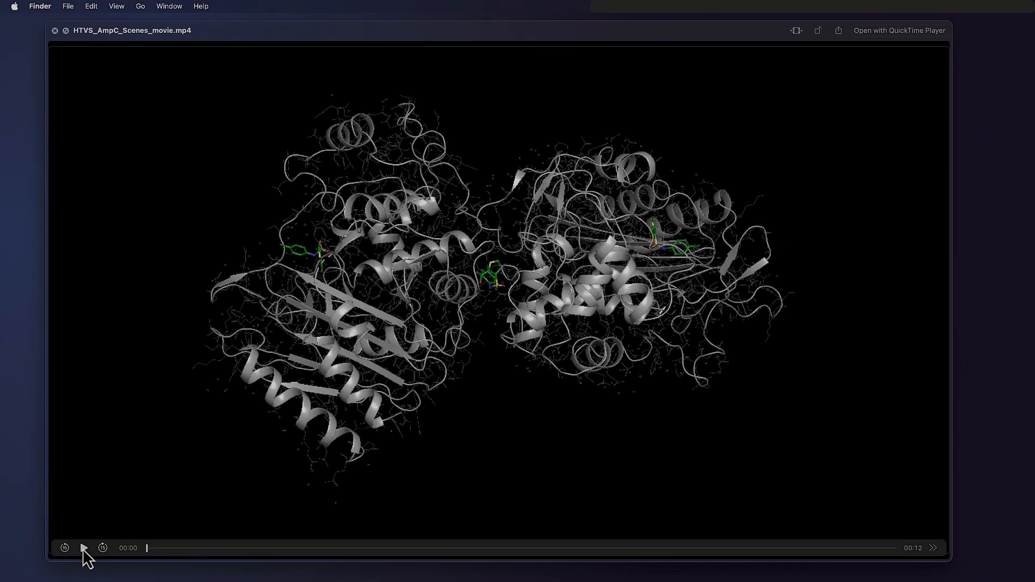
click(84, 548)
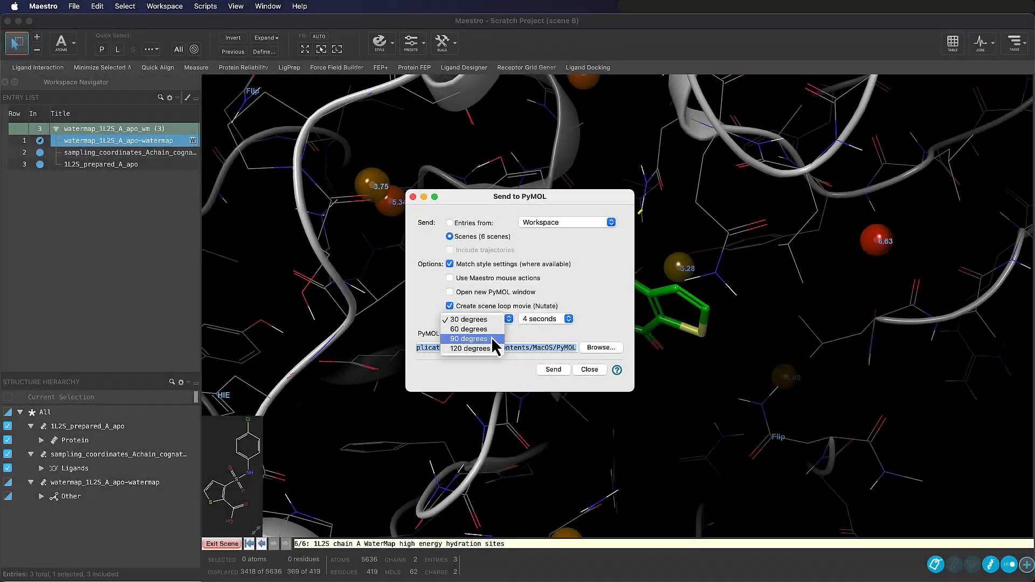
In Maestro's Send to PyMOL settings, set the scene loop nutation to 90 degrees and open the duration choices
click(492, 347)
click(542, 320)
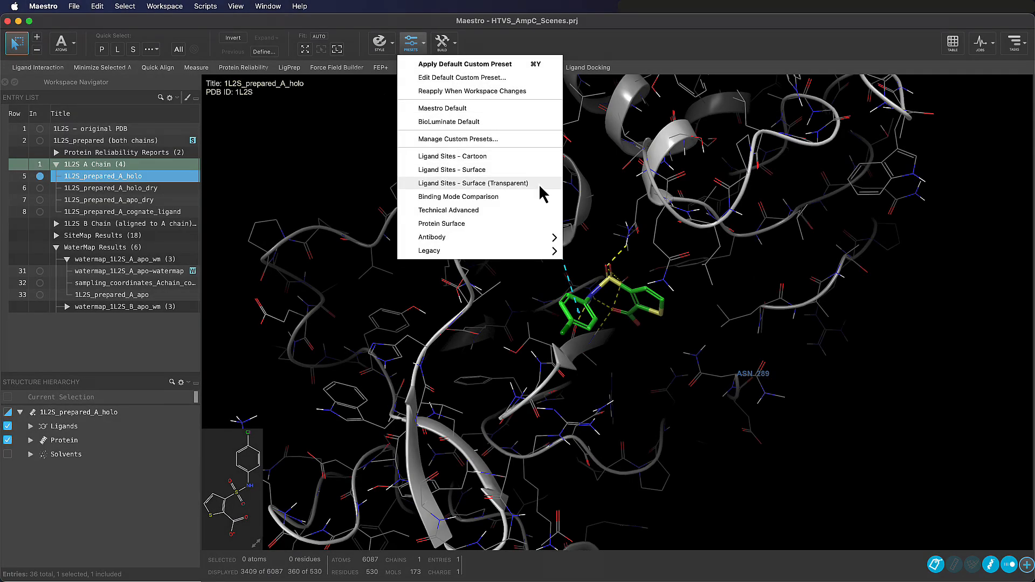
Apply the Ligand Sites - Surface (Transparent) preset to 1L2S_prepared_A_holo and store a scene described as "1L2S chain A binding pocket surface"
click(540, 185)
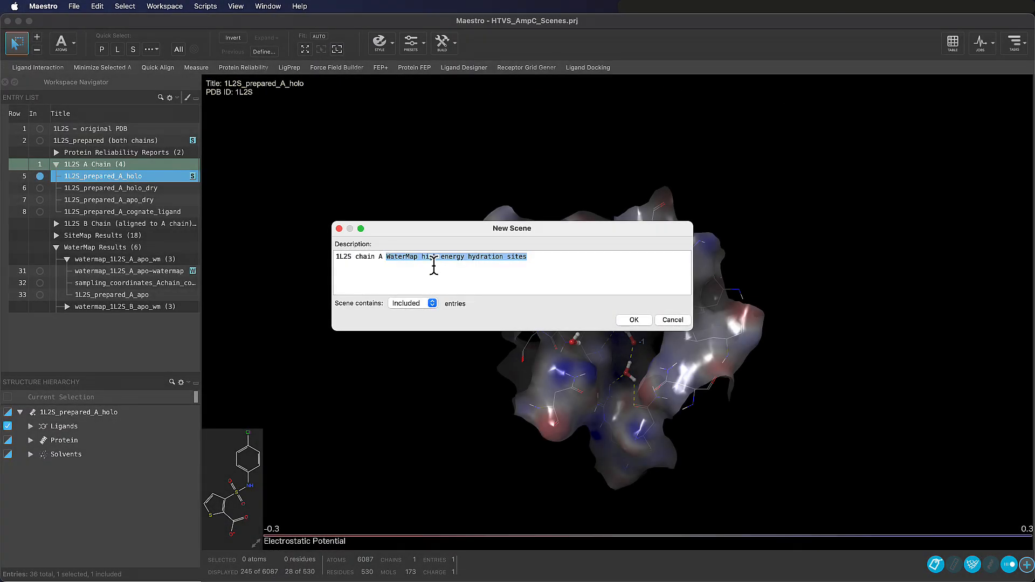
key(BackSpace)
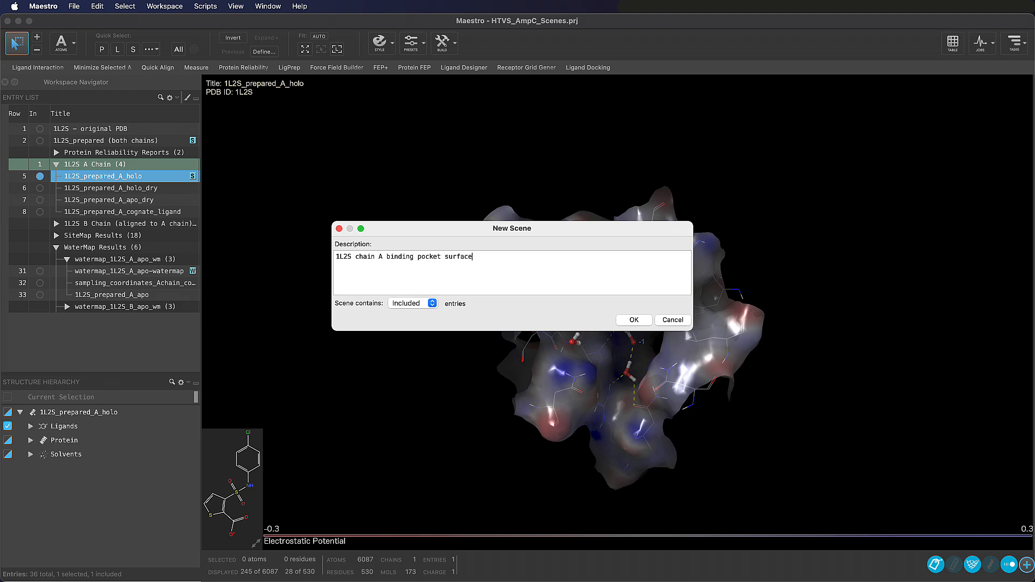
click(635, 320)
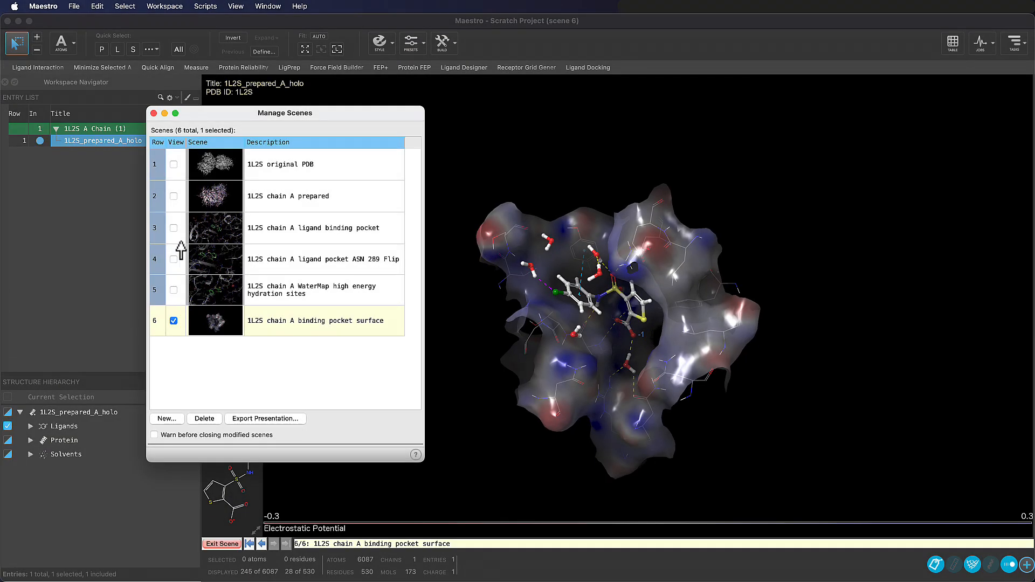
Move the binding pocket surface scene to fourth place and step forward through the scenes from scene 2
drag(181, 251, 179, 229)
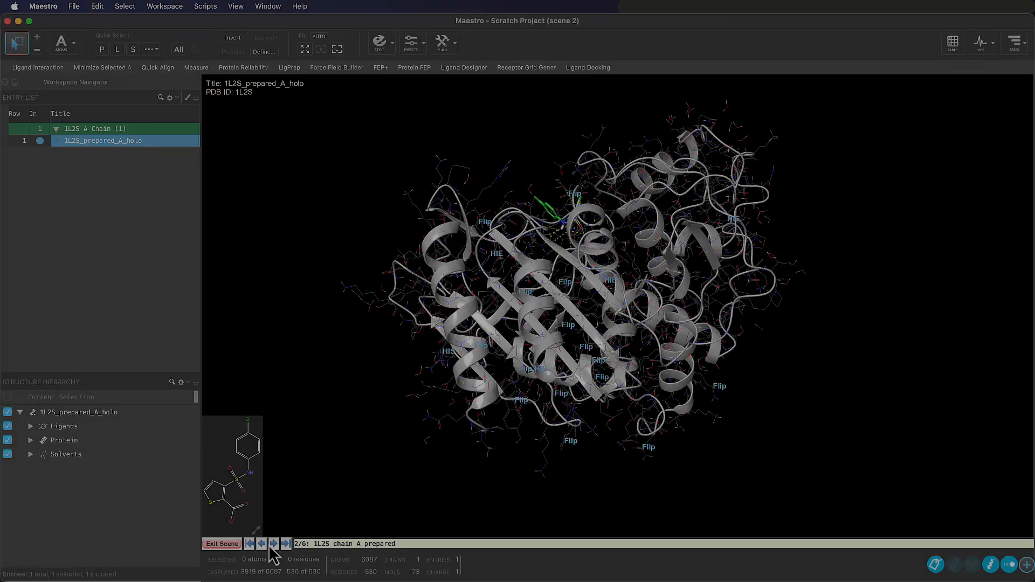
click(272, 545)
click(272, 544)
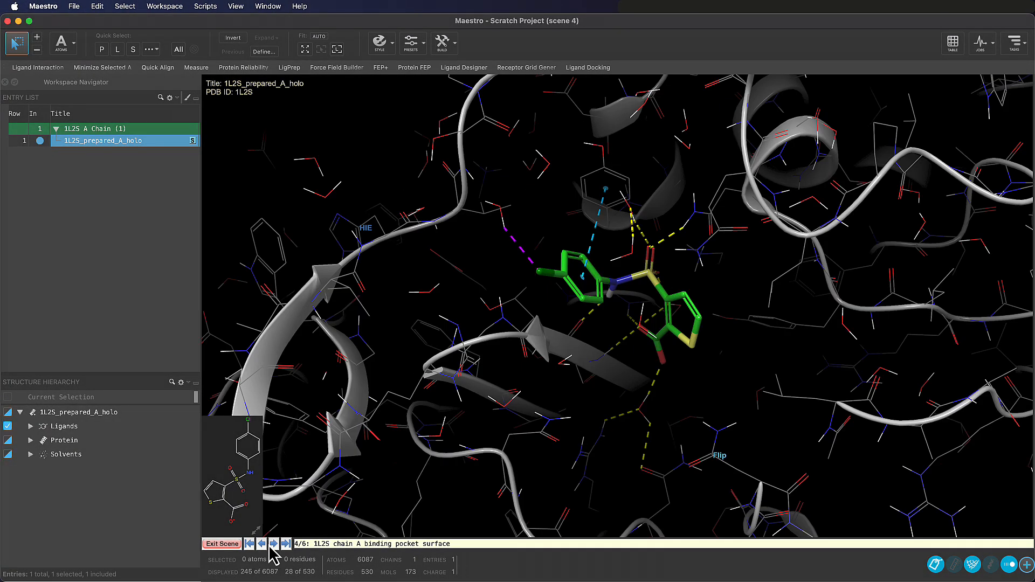
click(272, 545)
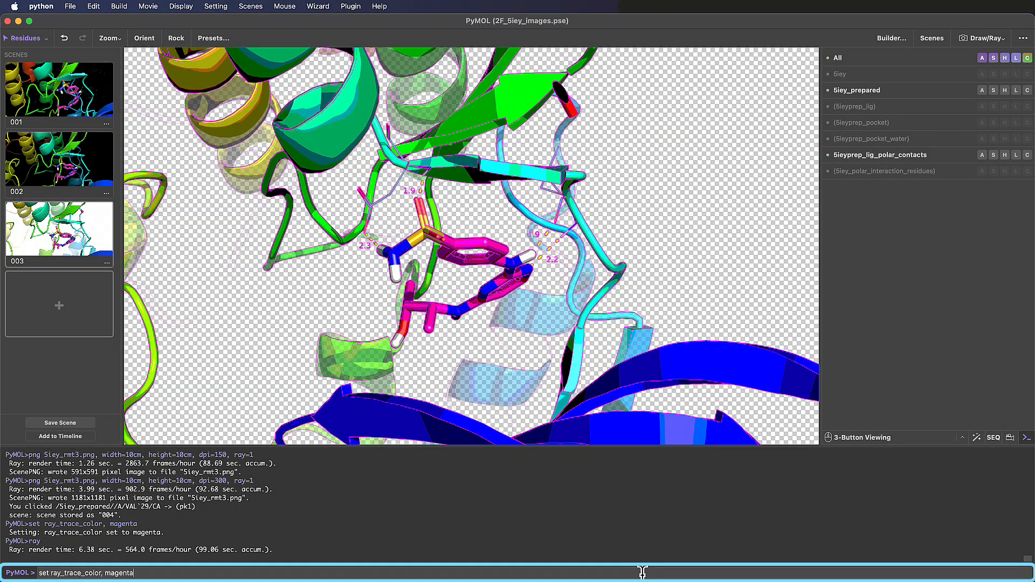
In the PyMOL session 2F_5iey_images.pse, set ray_trace_color to 0x000000
key(BackSpace)
key(BackSpace)
key(BackSpace)
key(BackSpace)
key(BackSpace)
key(BackSpace)
key(BackSpace)
text(0x000000)
key(Return)
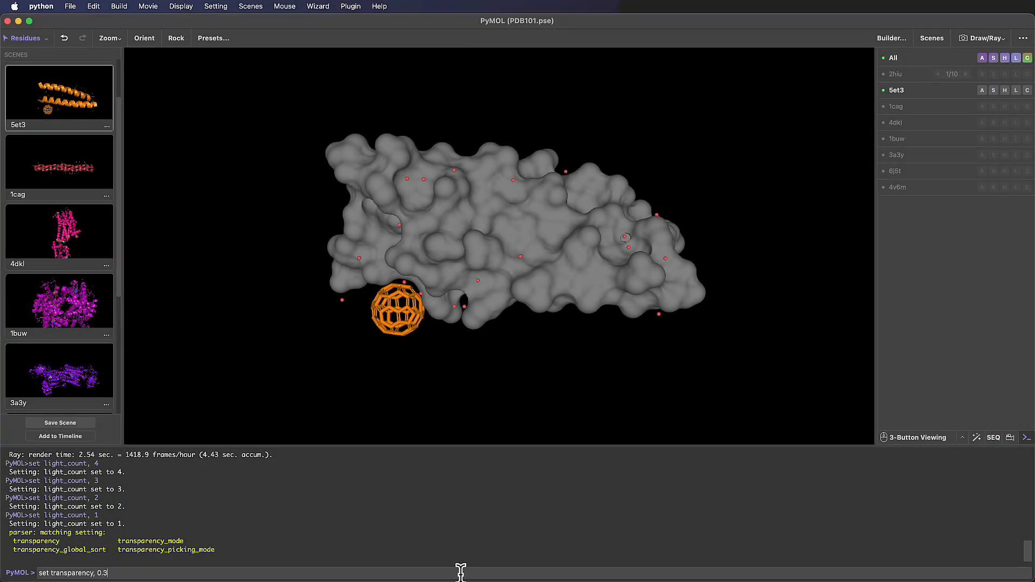
In the PDB101.pse session, set the surface transparency to 0.3 and light_count to 0, and ray trace the 5et3 view
key(Return)
text(set light_count, 0)
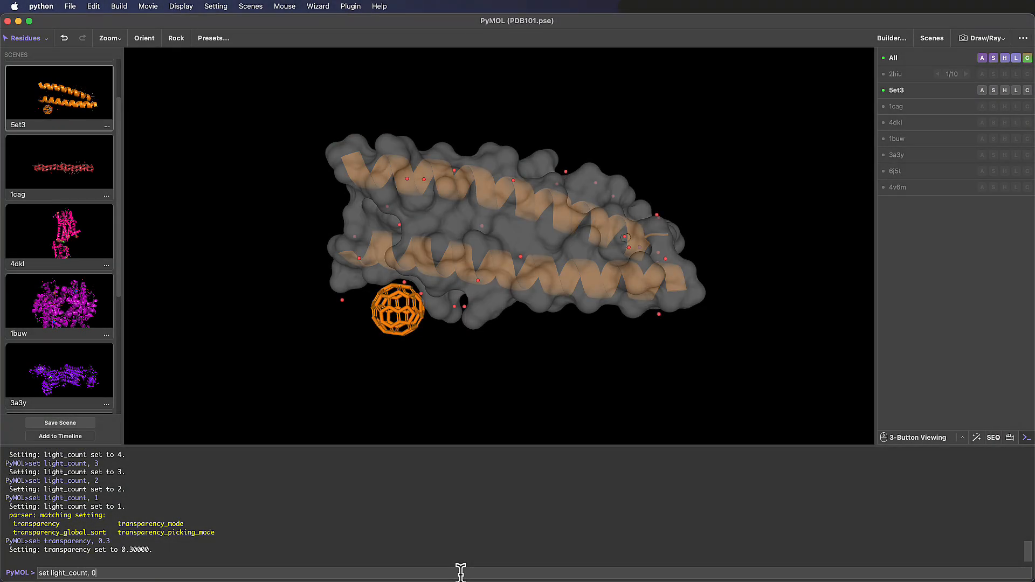
key(Return)
text(ray)
key(Return)
Set ray_trace_mode to 1 and ray trace the 5et3 view in that mode
text(set ray_trace_mode,1)
key(Return)
text(ray)
key(Return)
Save the ray-traced view as 5et3_rtm1.png and ray trace again
text(save 5e)
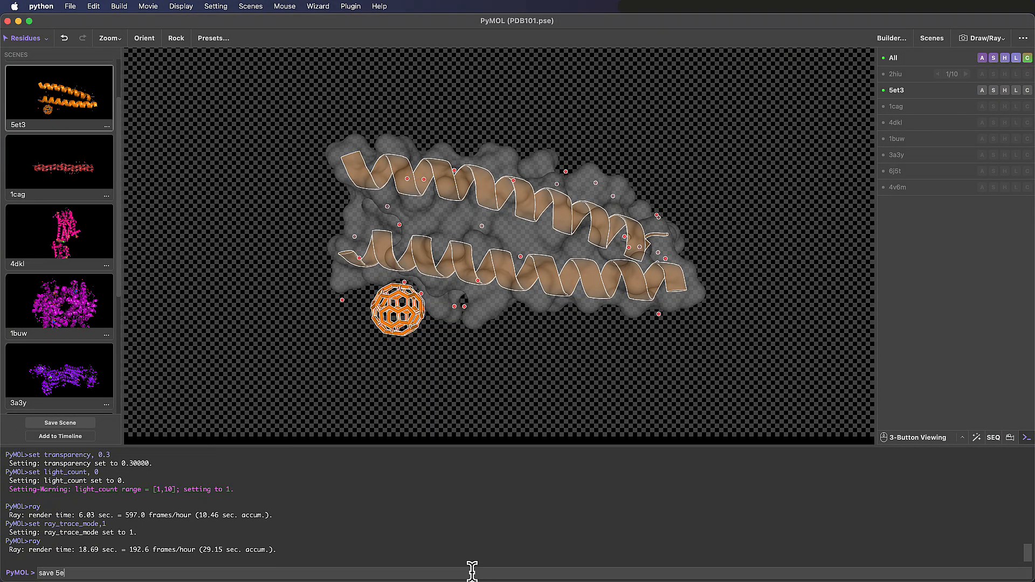
text(t3_rtm1.png)
key(Return)
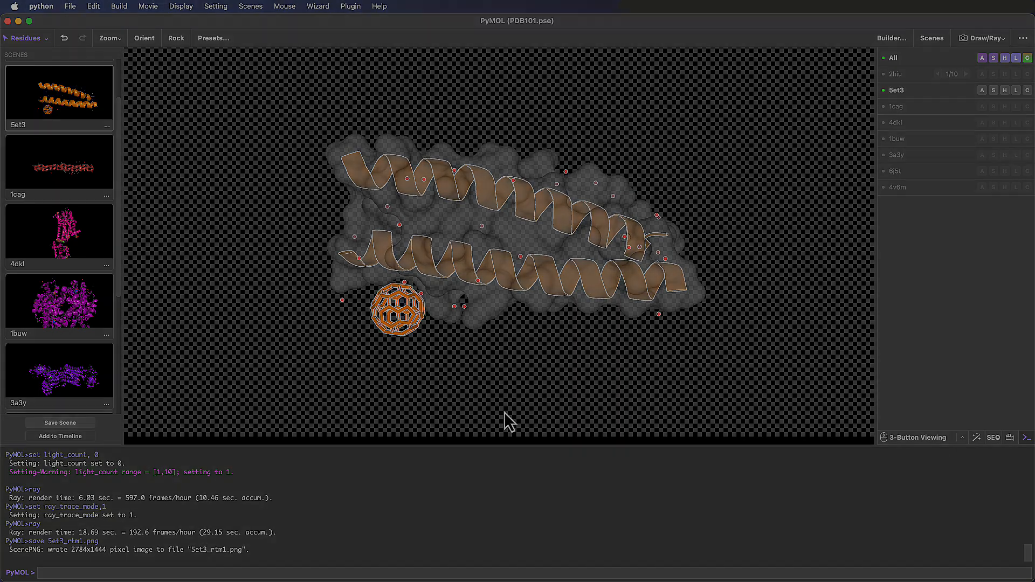
text(ray)
key(Return)
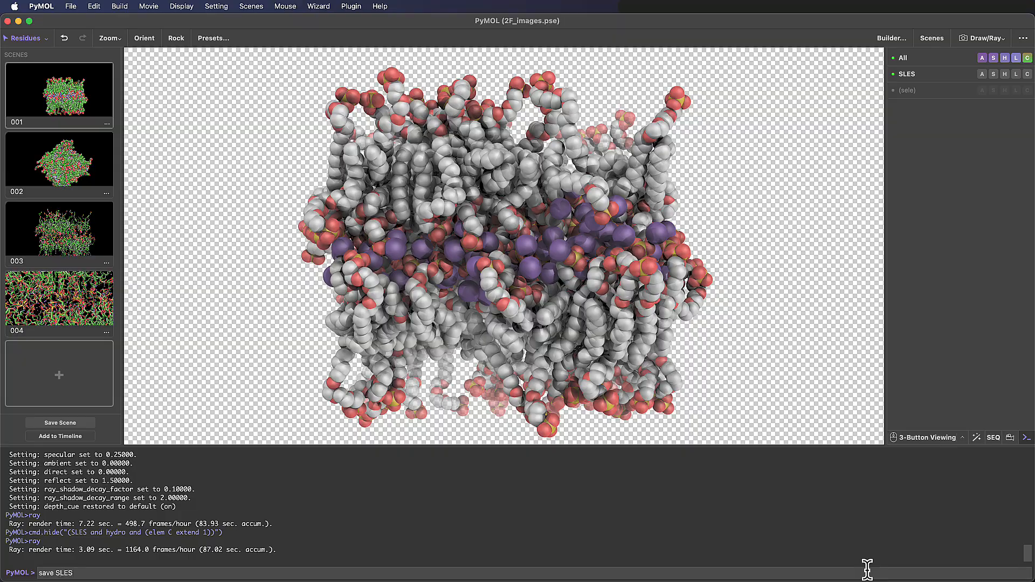
In the 2F_images.pse session, enter a command to save as SLES.pdb
text(.pdb)
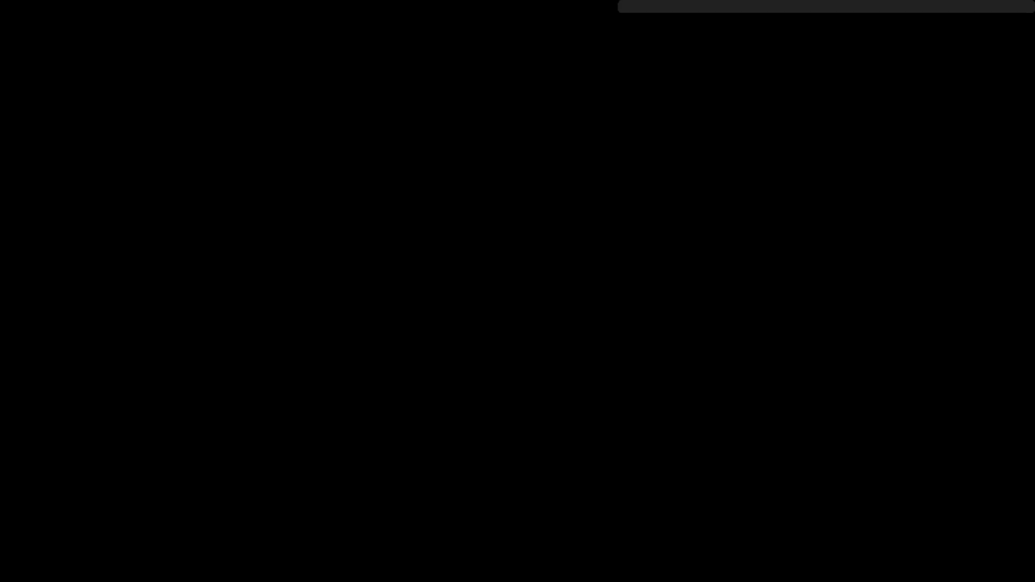